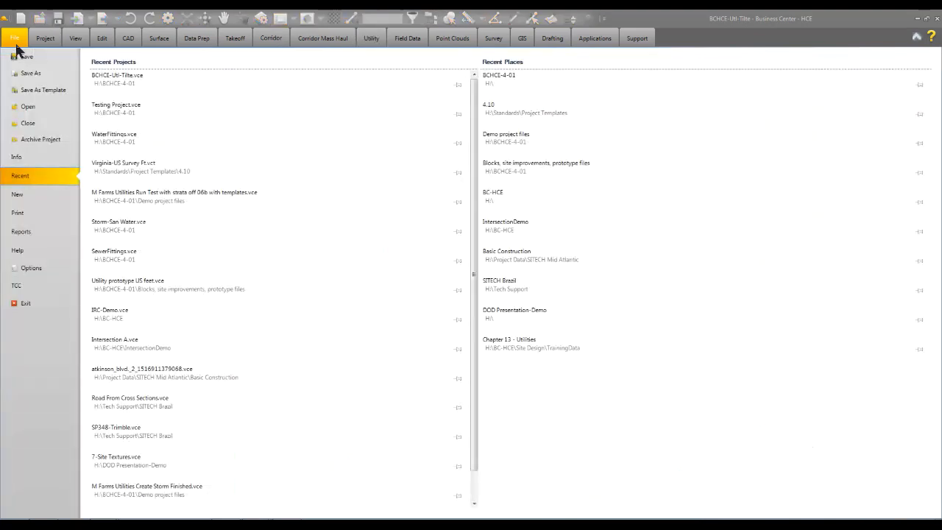
Create a new project from the US Survey Foot template
{"action": "left_click", "coordinate": [26, 193]}
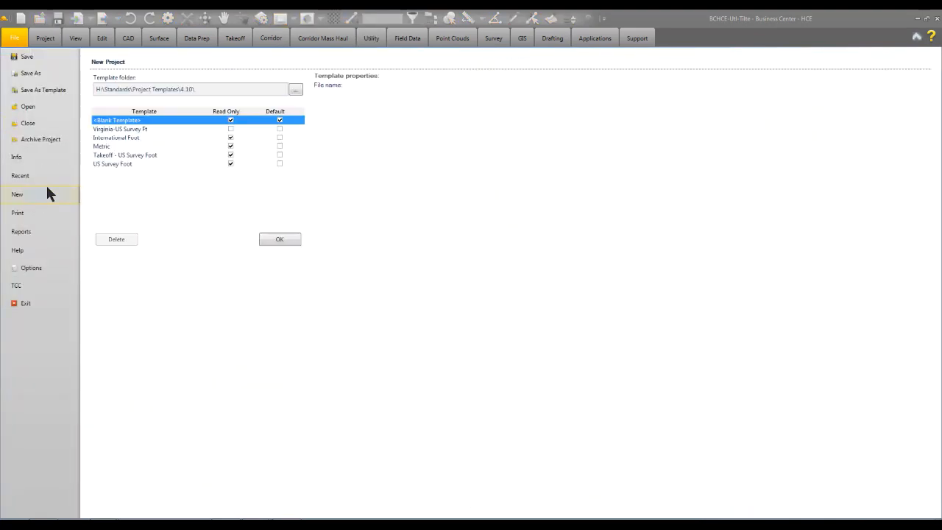
{"action": "left_click", "coordinate": [118, 163]}
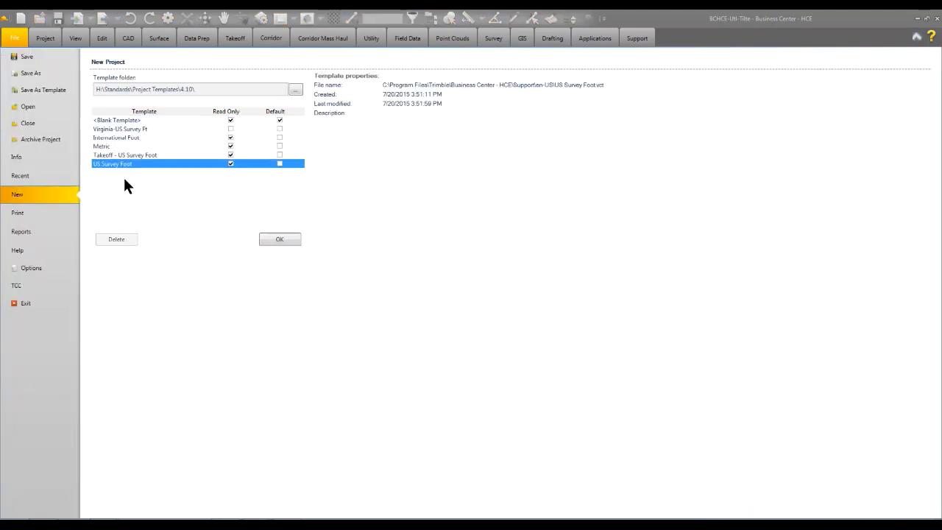
{"action": "left_click", "coordinate": [292, 241]}
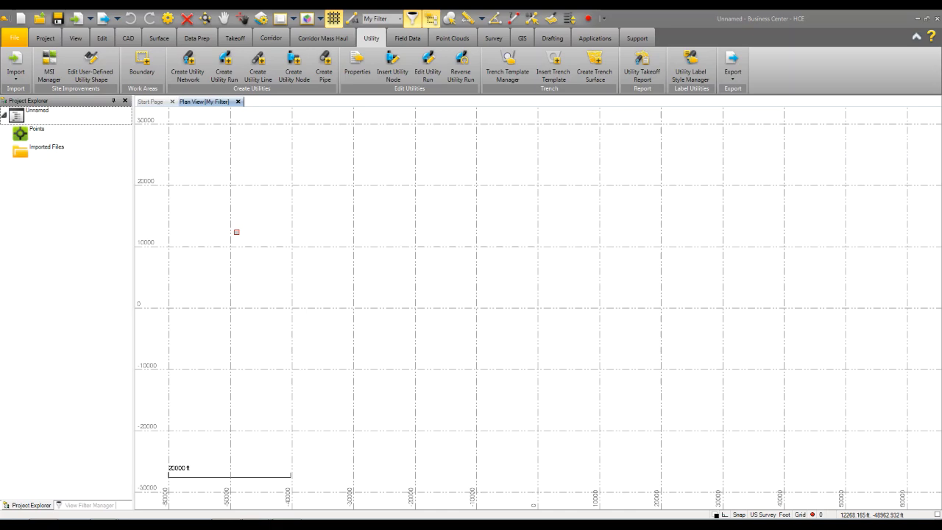
In the Material and Site Improvement Manager, add a utility category named "Sanitary Sewer Parts" under the project library's Site Improvements
{"action": "left_click", "coordinate": [49, 66]}
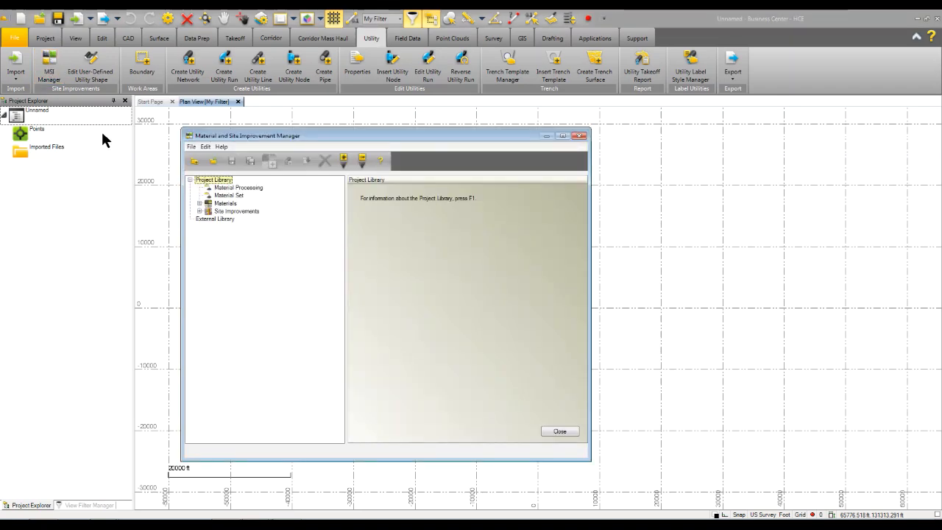
{"action": "left_click", "coordinate": [199, 211]}
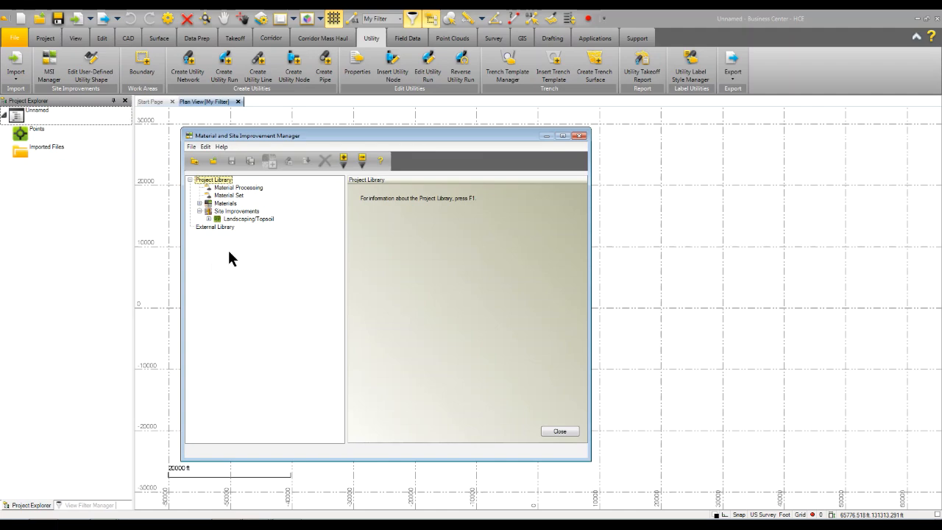
{"action": "left_click", "coordinate": [229, 211]}
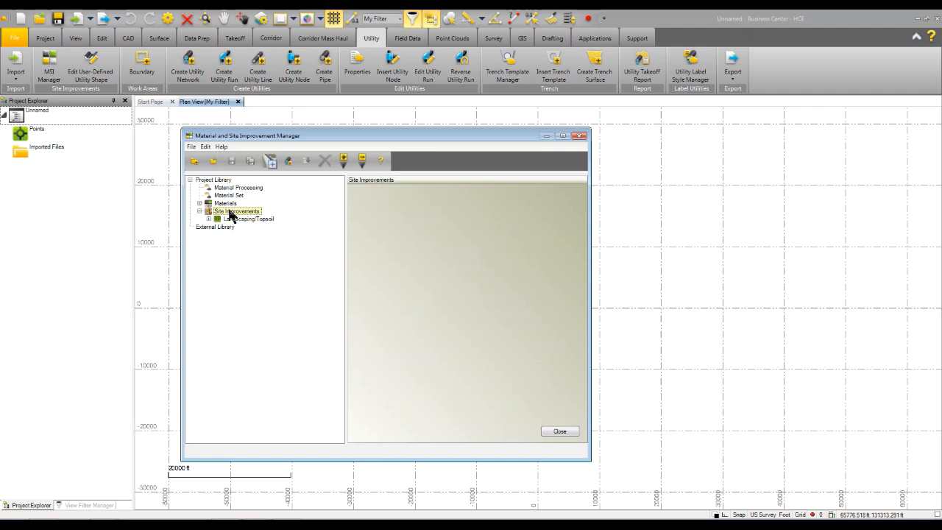
{"action": "left_click", "coordinate": [287, 164]}
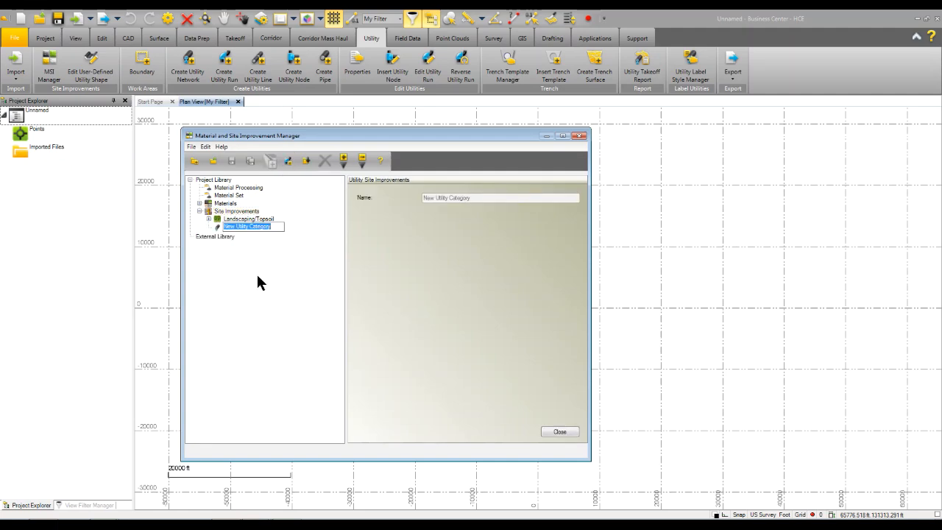
{"action": "type", "text": "Sanitary Sewer Parts"}
{"action": "key", "text": "Return"}
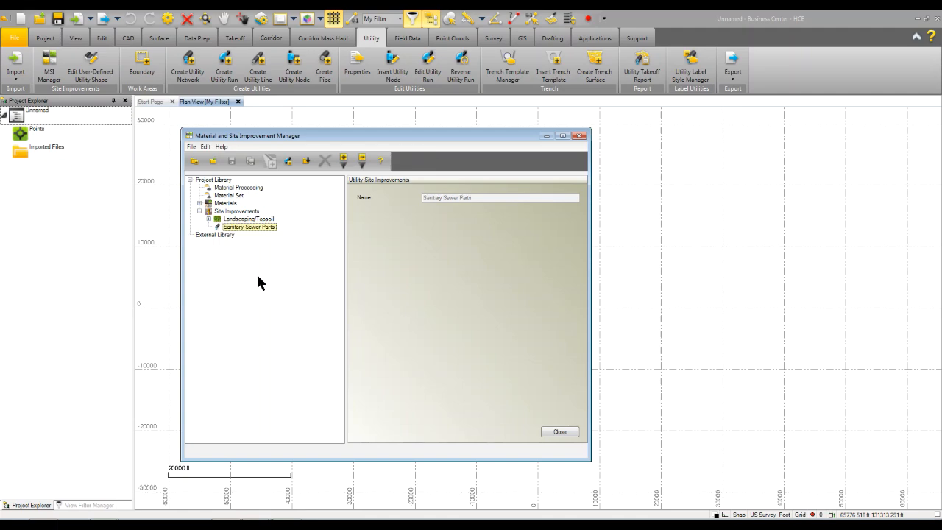
Add a manhole object named "48In Manhole" to the Sanitary Sewer Parts category
{"action": "right_click", "coordinate": [231, 228]}
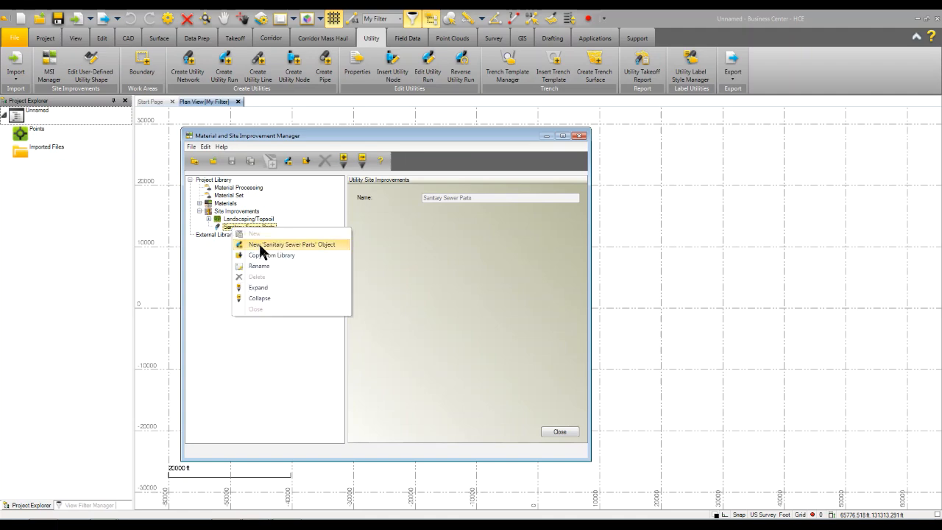
{"action": "left_click", "coordinate": [259, 245]}
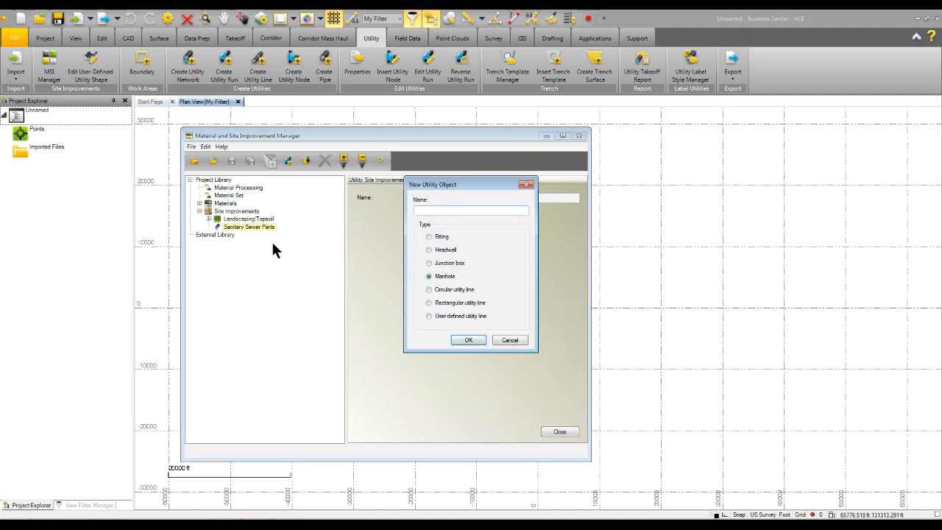
{"action": "type", "text": "48"}
{"action": "type", "text": "in"}
{"action": "type", "text": " Concrete "}
{"action": "type", "text": "Man"}
{"action": "key", "text": "BackSpace"}
{"action": "key", "text": "BackSpace"}
{"action": "key", "text": "BackSpace"}
{"action": "key", "text": "BackSpace"}
{"action": "key", "text": "BackSpace"}
{"action": "key", "text": "BackSpace"}
{"action": "key", "text": "BackSpace"}
{"action": "key", "text": "BackSpace"}
{"action": "key", "text": "BackSpace"}
{"action": "key", "text": "BackSpace"}
{"action": "key", "text": "BackSpace"}
{"action": "key", "text": "BackSpace"}
{"action": "key", "text": "BackSpace"}
{"action": "type", "text": "Manhole"}
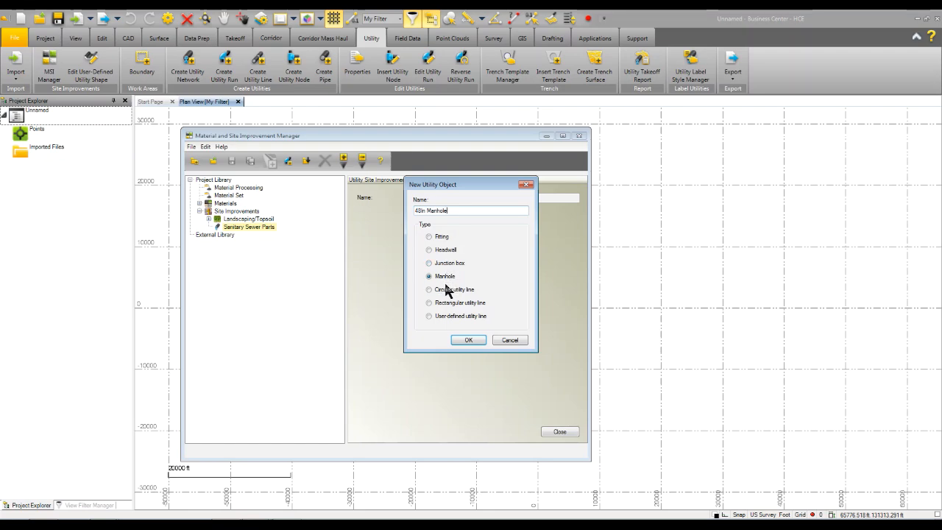
{"action": "left_click", "coordinate": [468, 341]}
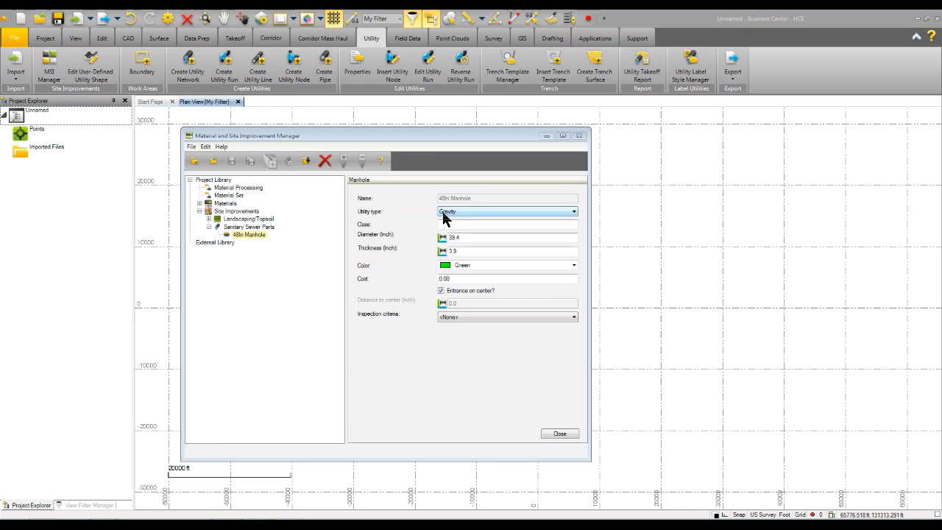
Set the manhole's utility type to Gravity and switch to Chrome to examine the 48-inch manhole component stack drawing
{"action": "left_click", "coordinate": [475, 212]}
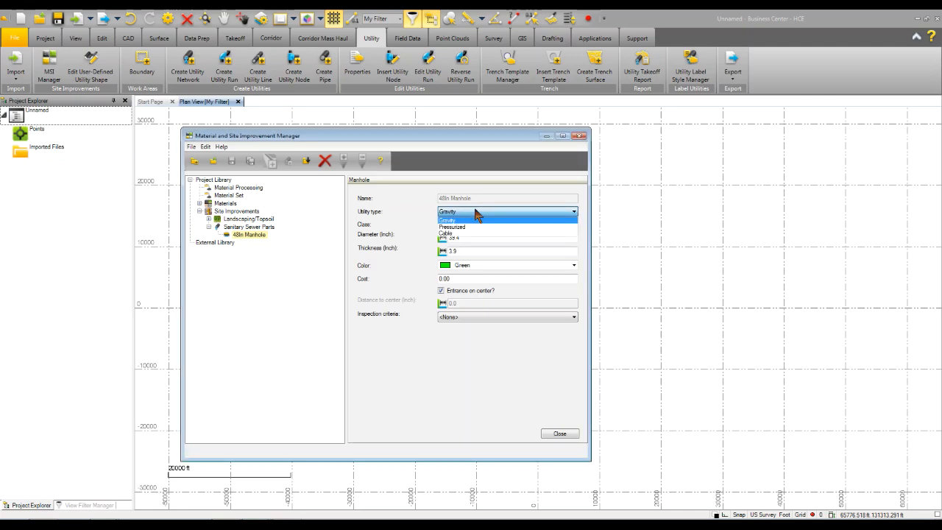
{"action": "left_click", "coordinate": [481, 220]}
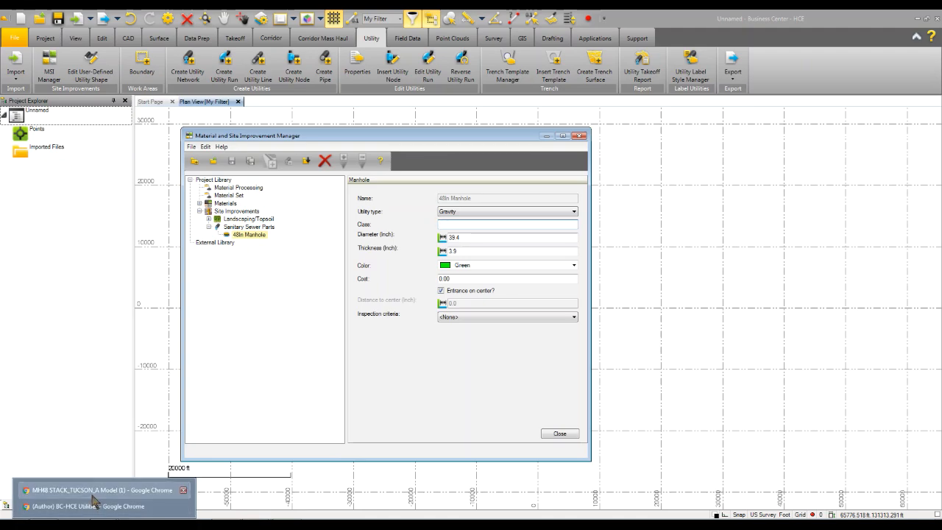
{"action": "left_click", "coordinate": [118, 488]}
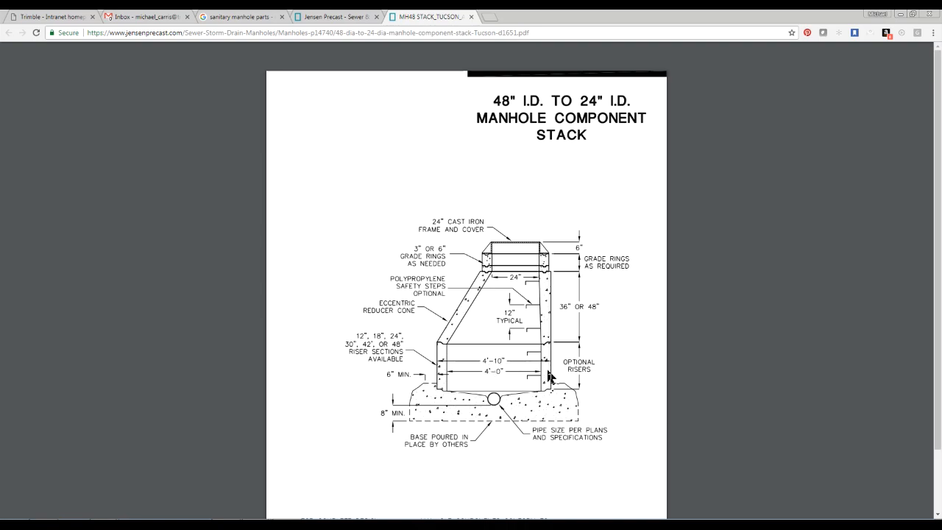
{"action": "scroll", "coordinate": [541, 383], "scroll_direction": "down", "scroll_amount": 1}
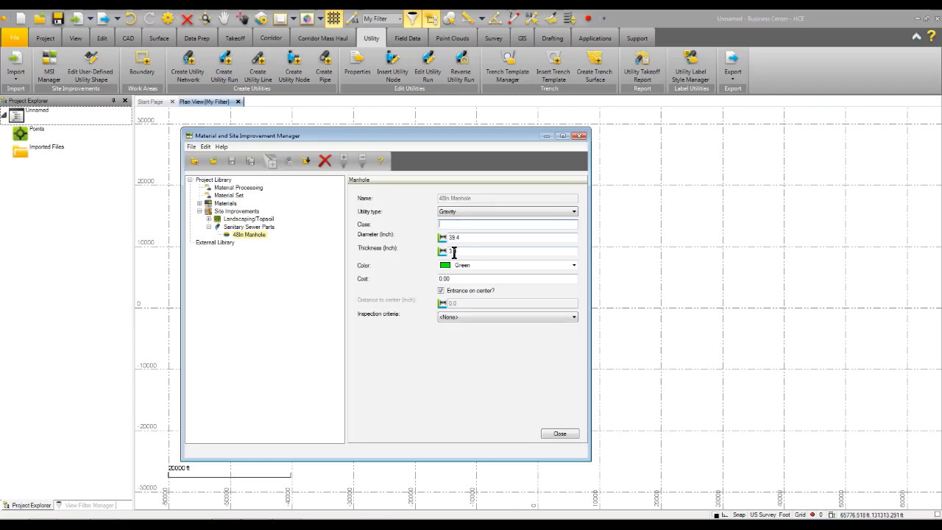
Set the manhole's class to ASTM C-478 in Business Center, checking the standard number on the manhole drawing in Chrome
{"action": "type", "text": "STM C-"}
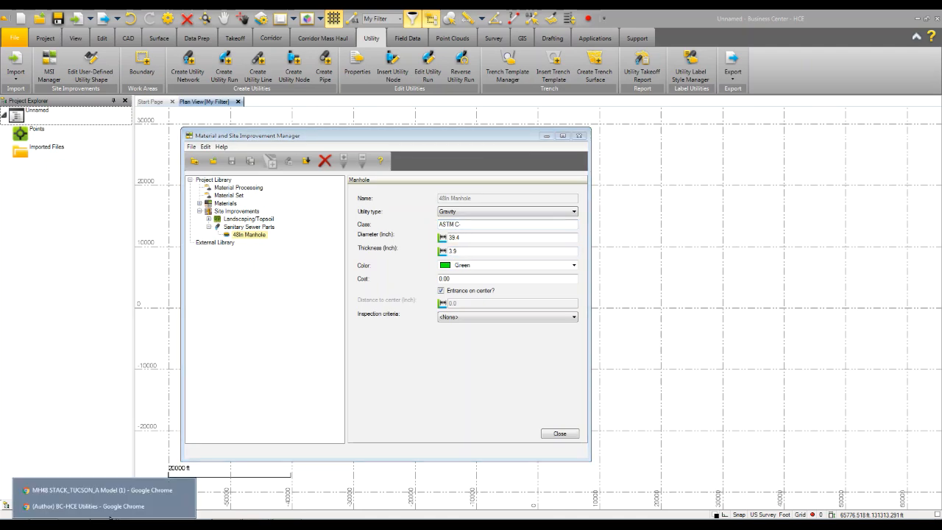
{"action": "left_click", "coordinate": [106, 498]}
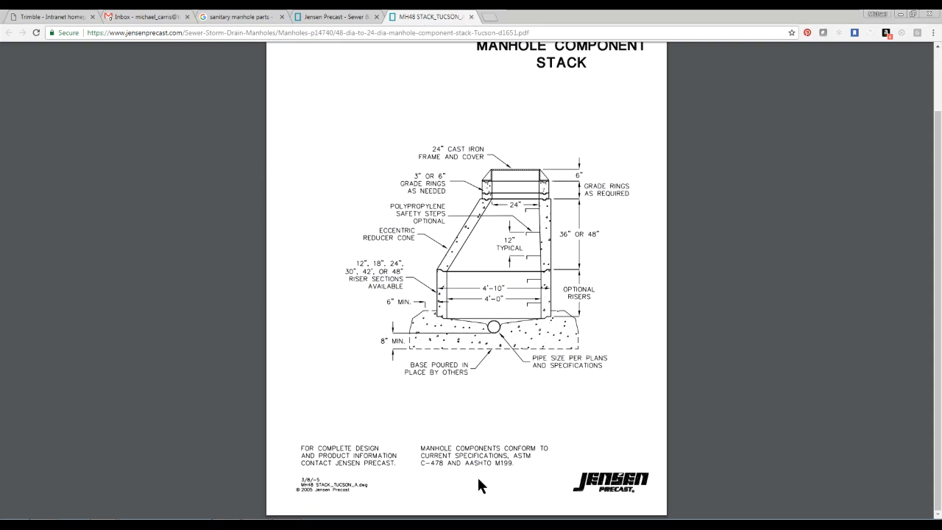
{"action": "left_click", "coordinate": [258, 524]}
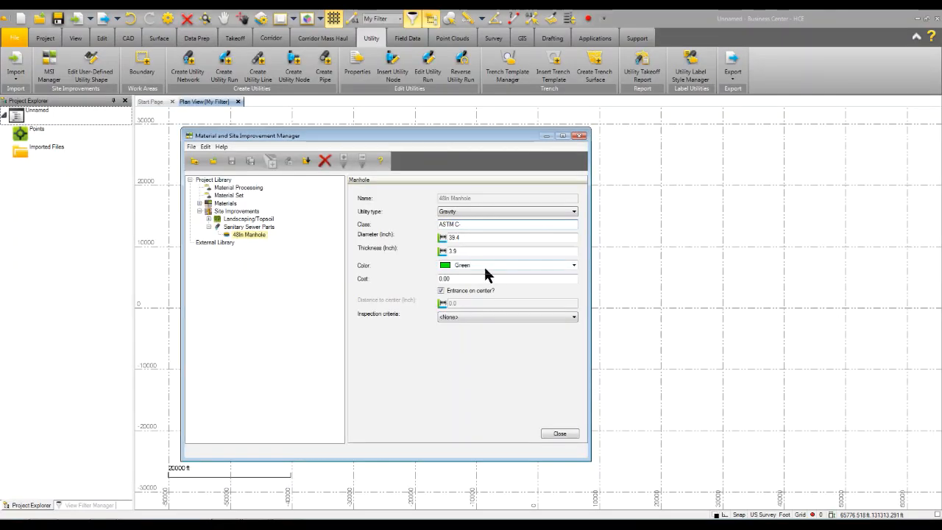
{"action": "type", "text": "-478"}
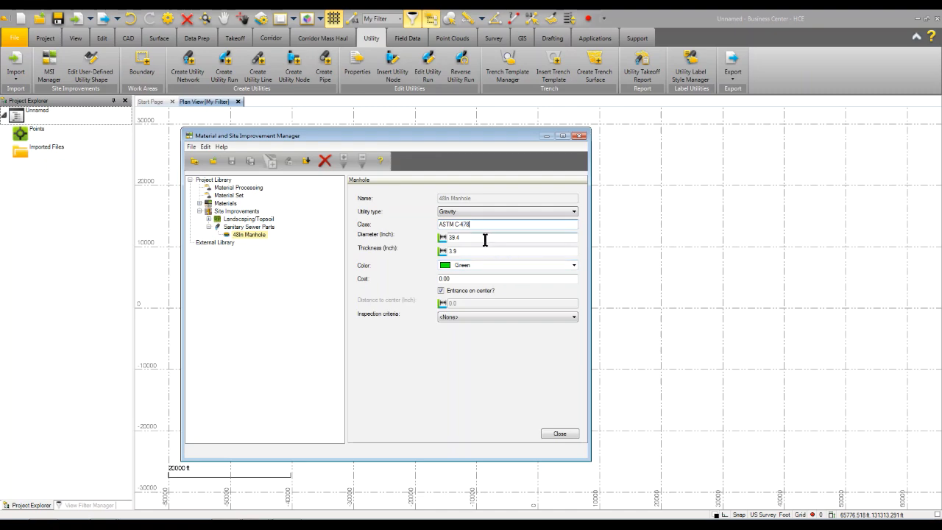
Set the manhole's diameter to 48 inches and its thickness to 5 inches
{"action": "left_click_drag", "start_coordinate": [484, 240], "coordinate": [421, 240]}
{"action": "type", "text": "48"}
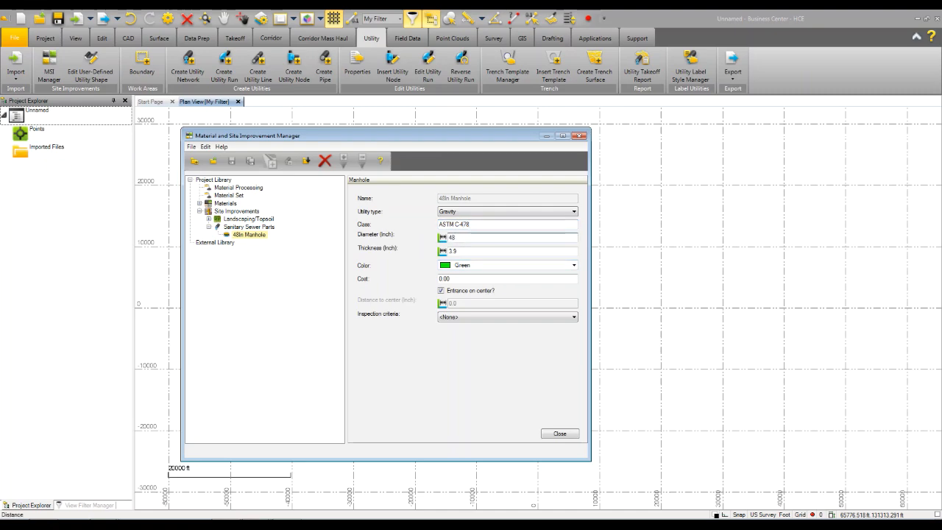
{"action": "key", "text": "Tab"}
{"action": "type", "text": "4'10"}
{"action": "key", "text": "BackSpace"}
{"action": "key", "text": "BackSpace"}
{"action": "key", "text": "BackSpace"}
{"action": "key", "text": "BackSpace"}
{"action": "left_click", "coordinate": [458, 278]}
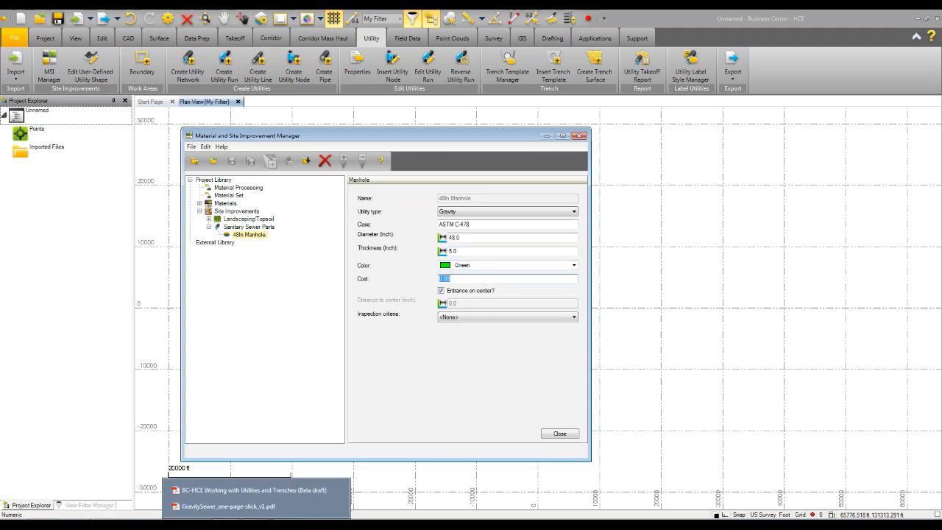
Switch to Chrome and examine the Jensen Precast manhole listing for the available component stacks, cones and quote options
{"action": "mouse_move", "coordinate": [104, 526]}
{"action": "left_click", "coordinate": [103, 490]}
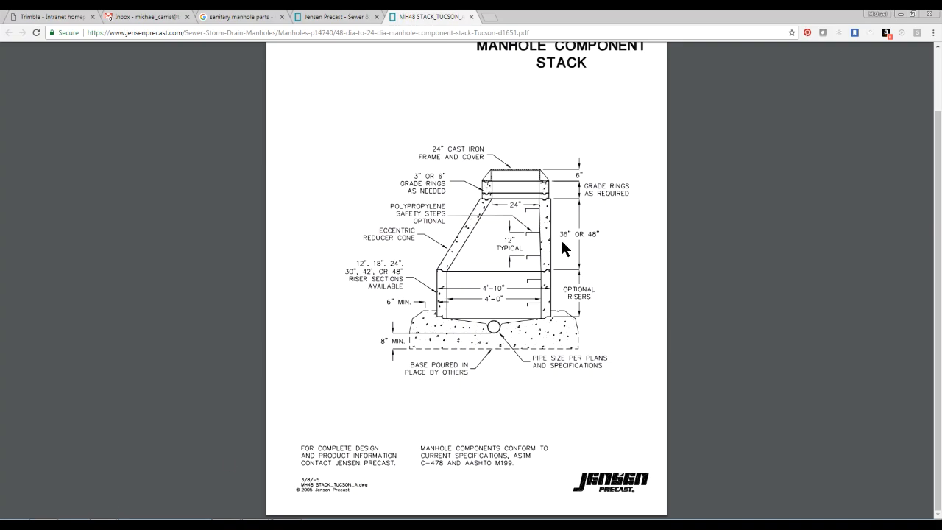
{"action": "scroll", "coordinate": [378, 147], "scroll_direction": "up", "scroll_amount": 1}
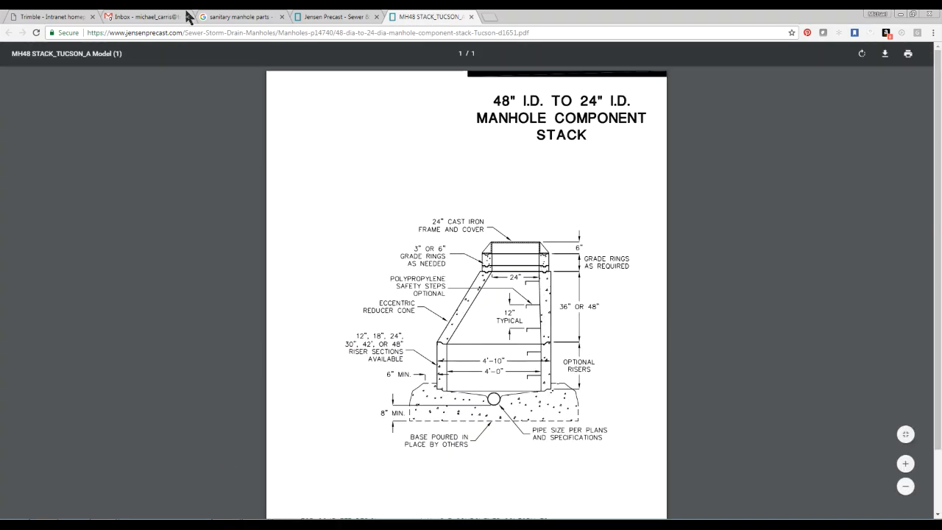
{"action": "left_click", "coordinate": [338, 19]}
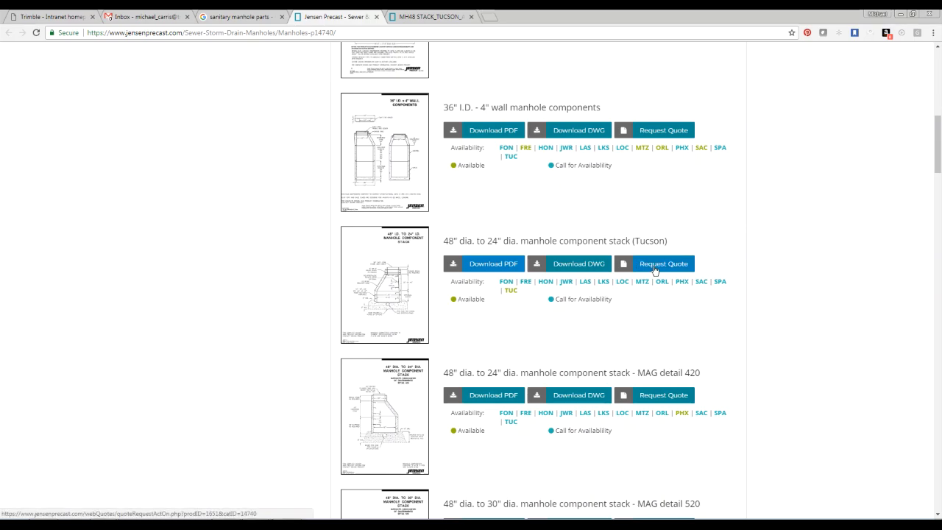
{"action": "scroll", "coordinate": [524, 400], "scroll_direction": "down", "scroll_amount": 3}
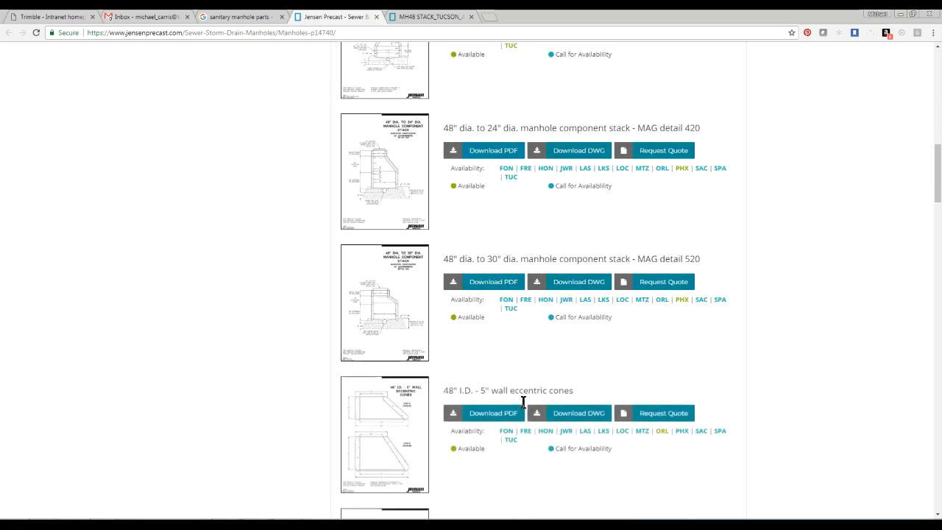
{"action": "scroll", "coordinate": [475, 299], "scroll_direction": "up", "scroll_amount": 15}
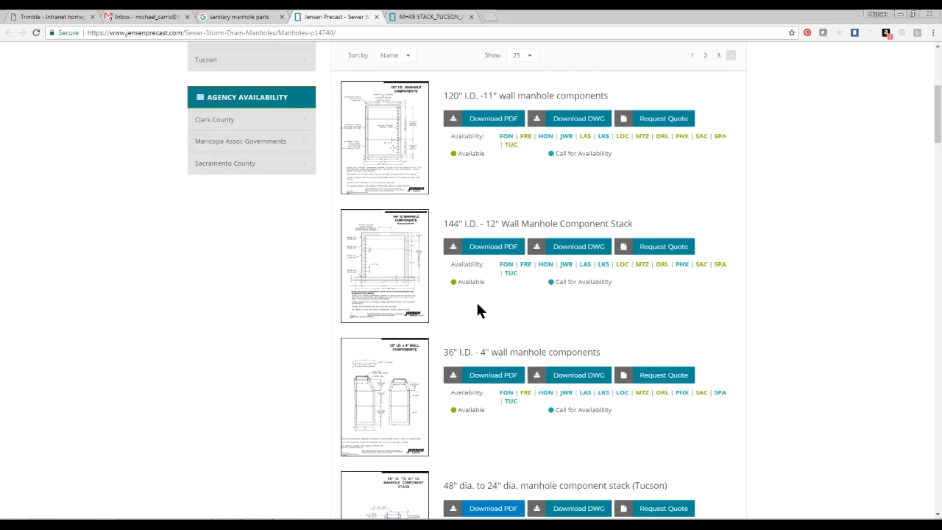
{"action": "scroll", "coordinate": [478, 309], "scroll_direction": "down", "scroll_amount": 5}
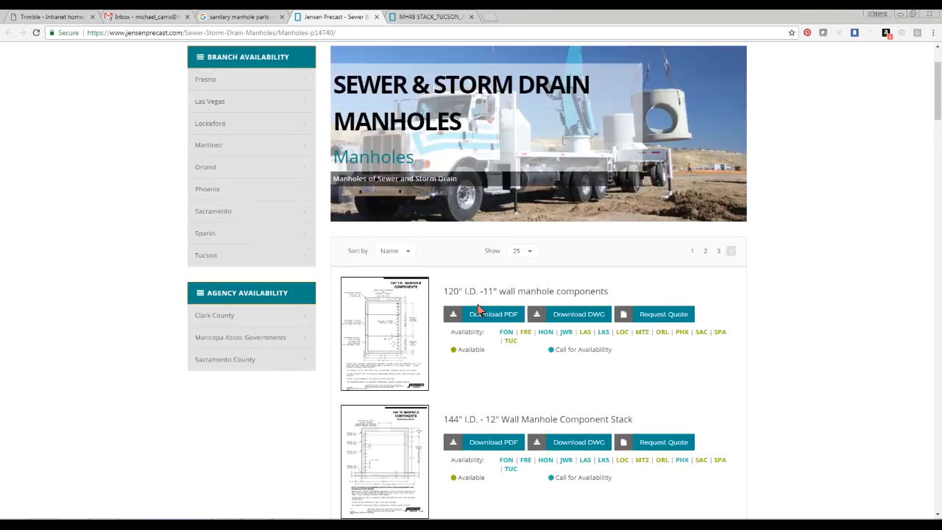
{"action": "scroll", "coordinate": [477, 304], "scroll_direction": "down", "scroll_amount": 6}
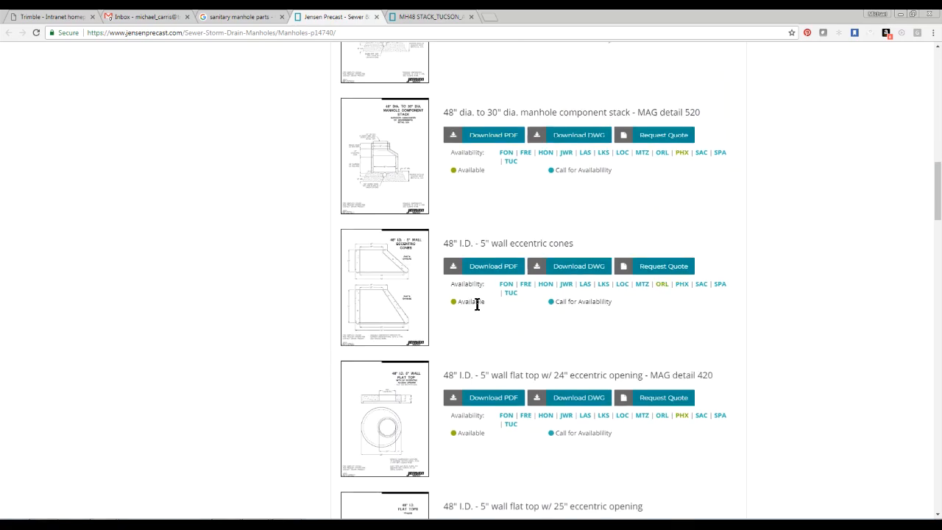
{"action": "mouse_move", "coordinate": [287, 525]}
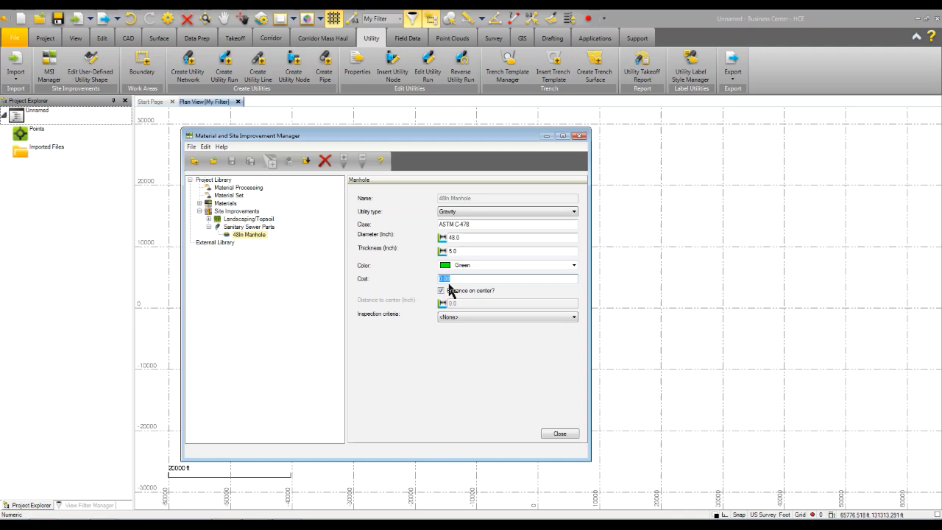
Back in Business Center, set the manhole's cost to 500.00 and keep its entrance on center
{"action": "type", "text": "50"}
{"action": "left_click", "coordinate": [440, 291]}
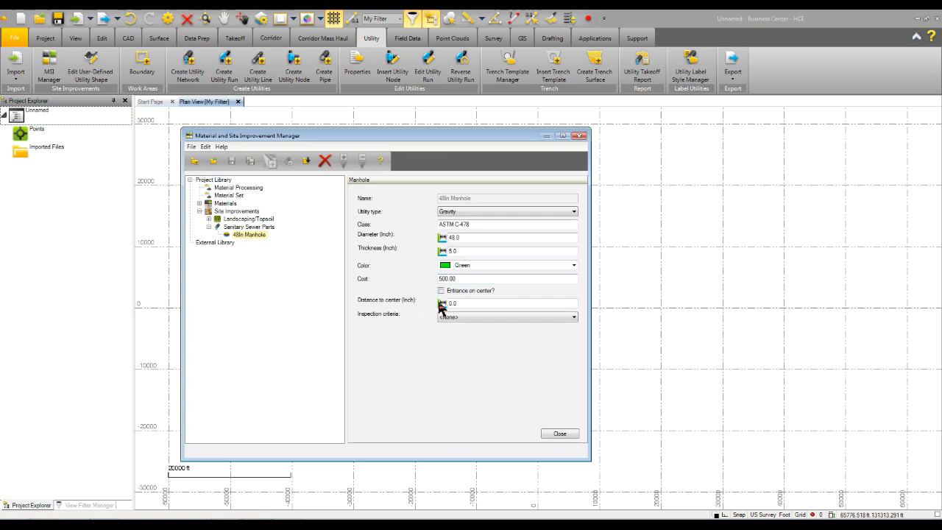
{"action": "left_click", "coordinate": [441, 291]}
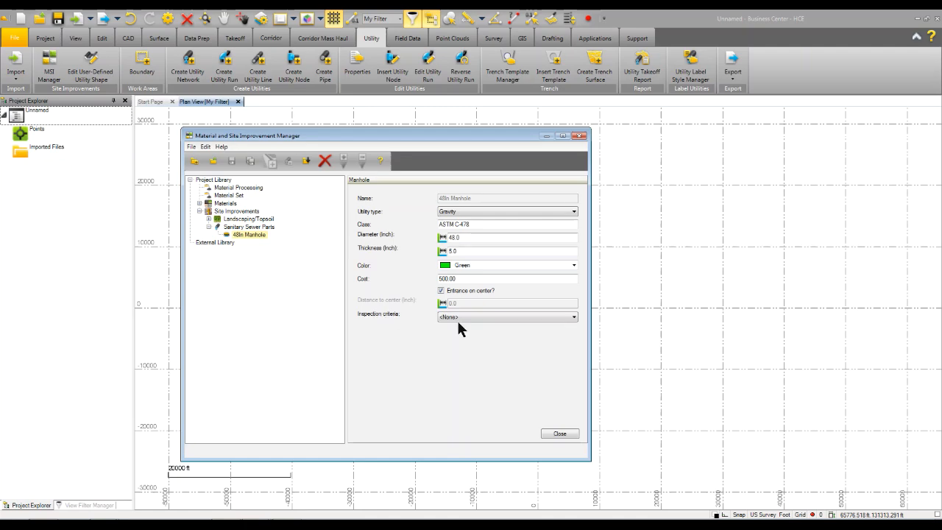
Add a circular utility line named "8in PVC Pipe" to the Sanitary Sewer Parts category
{"action": "right_click", "coordinate": [248, 227]}
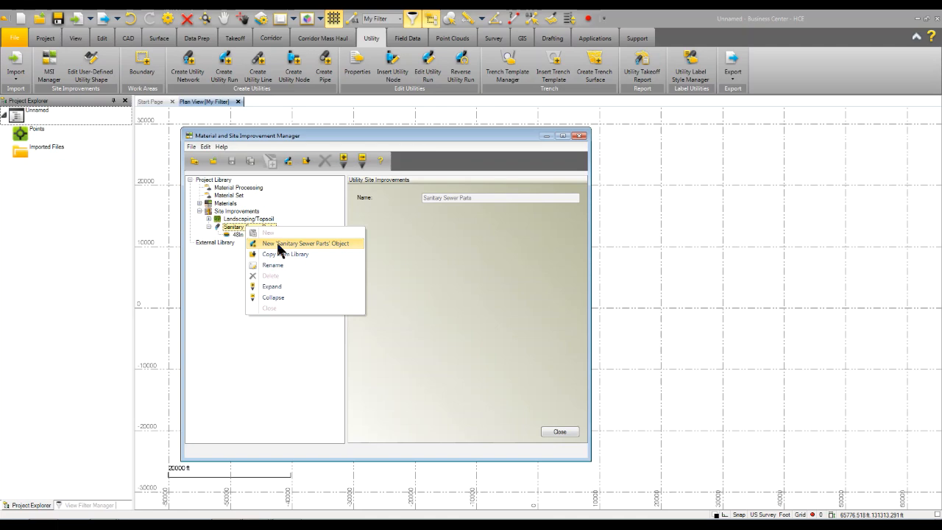
{"action": "left_click", "coordinate": [276, 243]}
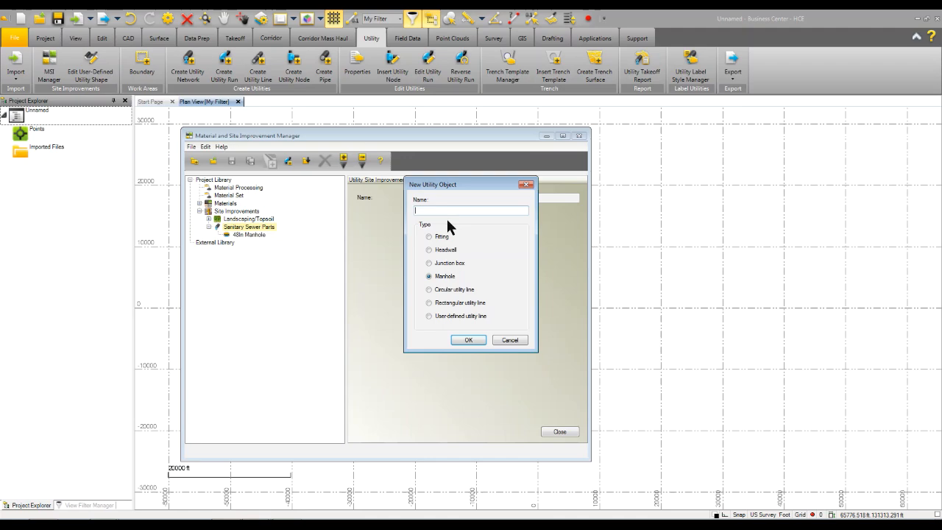
{"action": "type", "text": "8in PVC Pipe"}
{"action": "left_click", "coordinate": [429, 290]}
{"action": "left_click", "coordinate": [466, 342]}
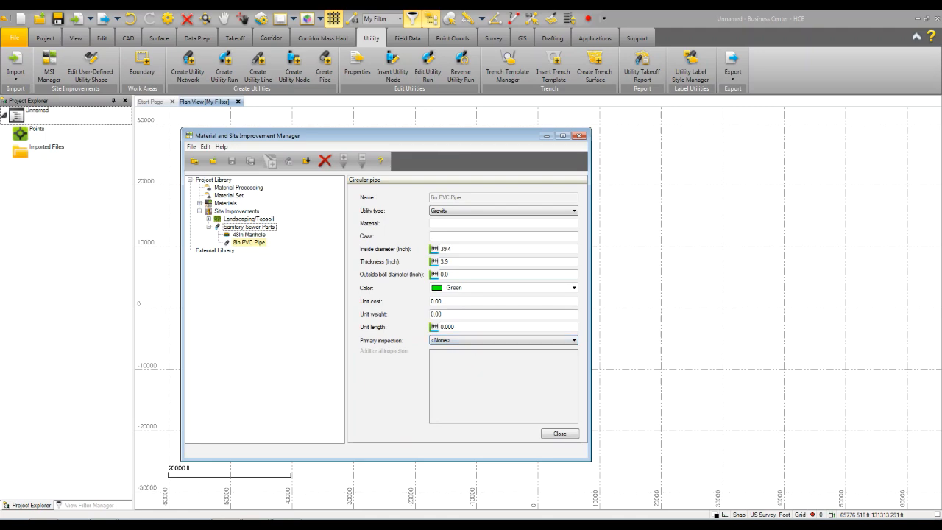
Switch to the JM Eagle Gravity Sewer data sheet in Acrobat Reader and examine the SDR 35 pipe dimensions and weights
{"action": "left_click_drag", "start_coordinate": [941, 103], "coordinate": [428, 65]}
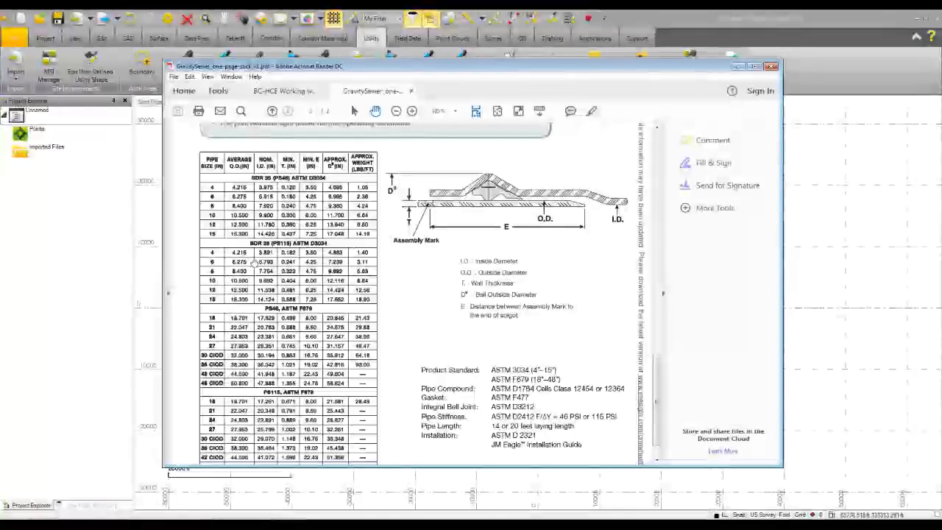
{"action": "scroll", "coordinate": [399, 296], "scroll_direction": "up", "scroll_amount": 10}
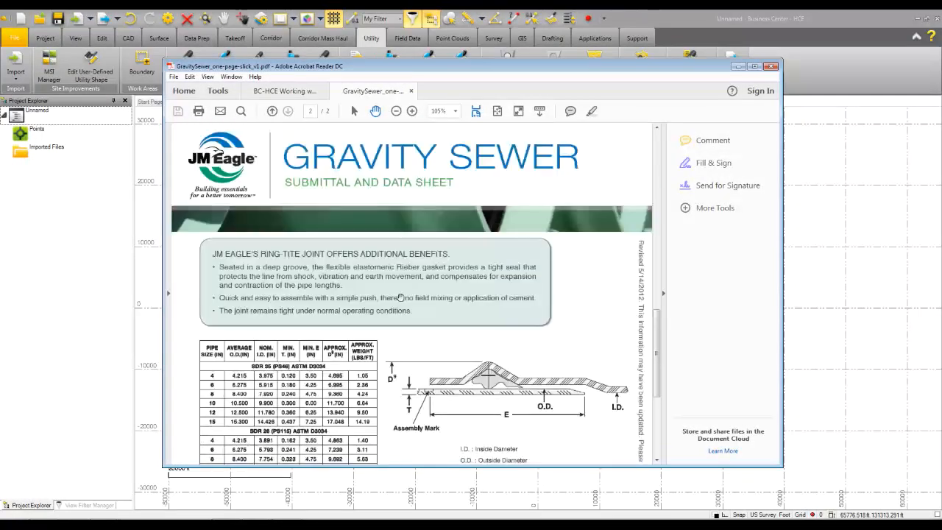
{"action": "scroll", "coordinate": [447, 338], "scroll_direction": "up", "scroll_amount": 5}
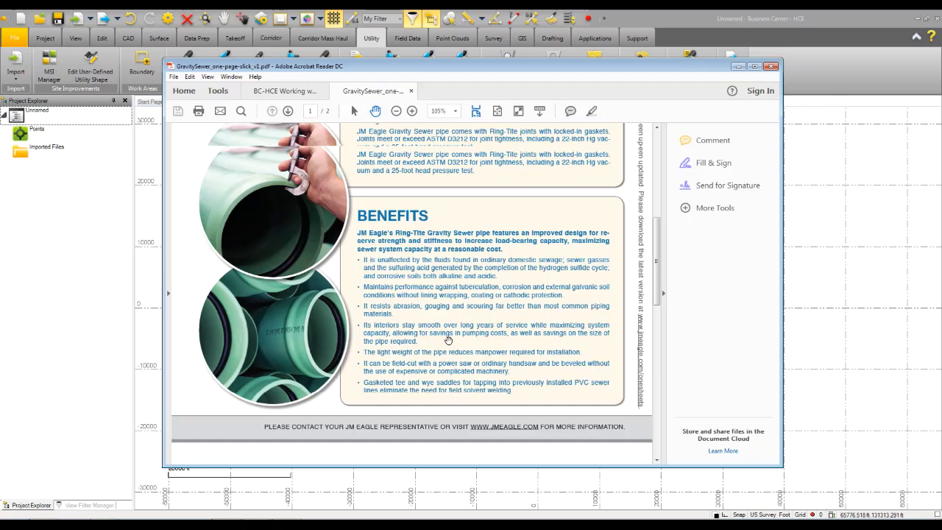
{"action": "scroll", "coordinate": [447, 339], "scroll_direction": "down", "scroll_amount": 3}
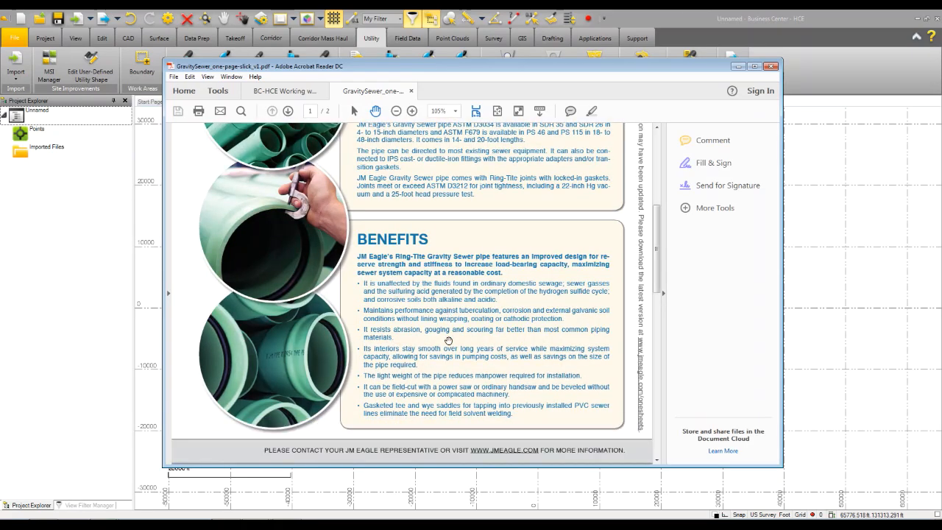
{"action": "scroll", "coordinate": [448, 339], "scroll_direction": "down", "scroll_amount": 10}
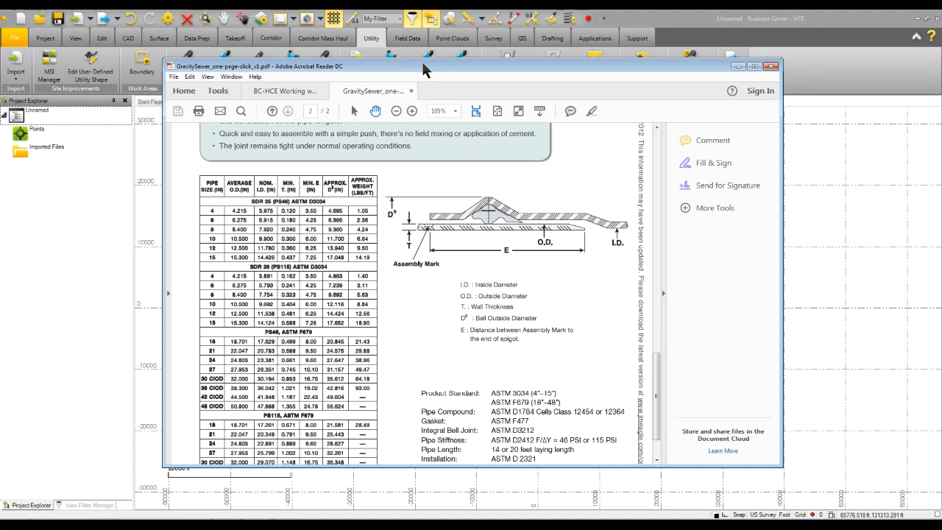
Back in Business Center, set the 8in PVC Pipe's material to PVC and its class to SDR35
{"action": "key", "text": "alt+Tab"}
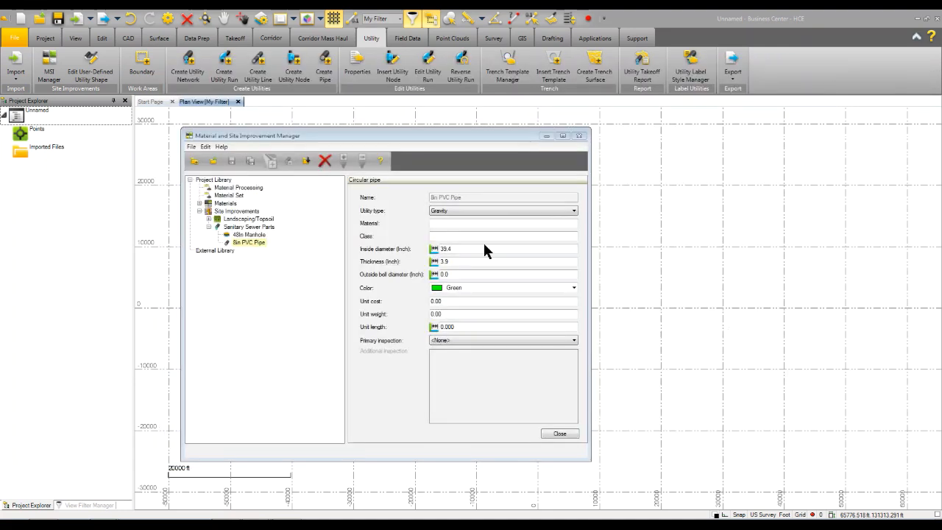
{"action": "left_click", "coordinate": [447, 225]}
{"action": "type", "text": "PVC"}
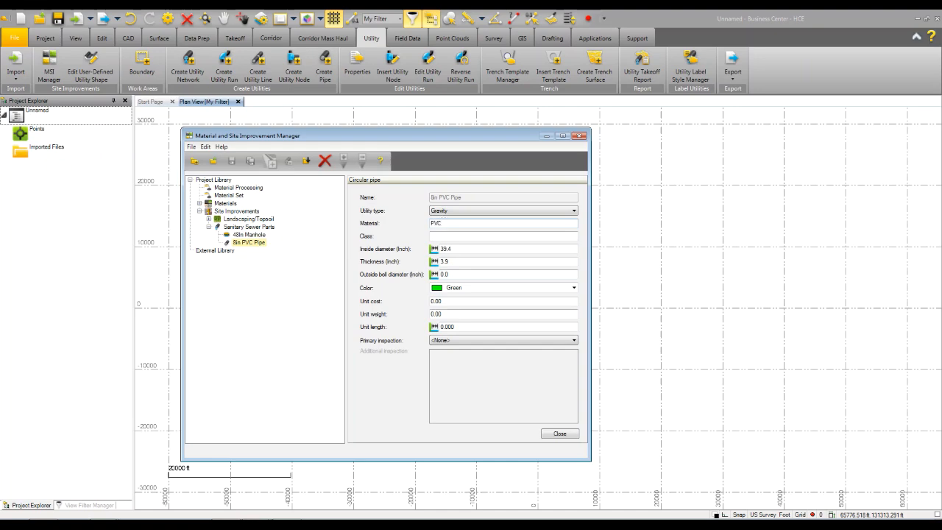
{"action": "left_click", "coordinate": [452, 236]}
{"action": "type", "text": "SDR35"}
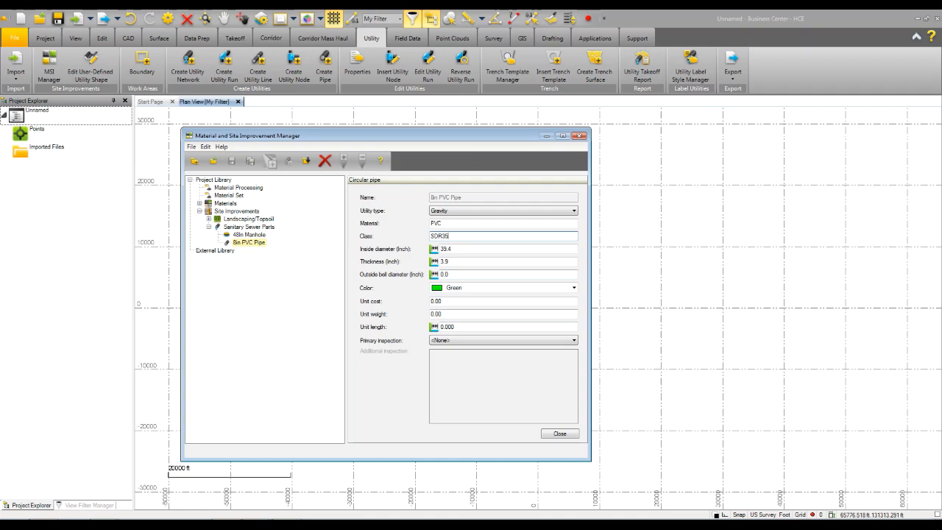
Set the pipe's inside diameter to 8 inches, thickness to .24 inches and outside bell diameter to 9.36 inches
{"action": "left_click", "coordinate": [458, 249]}
{"action": "type", "text": "8"}
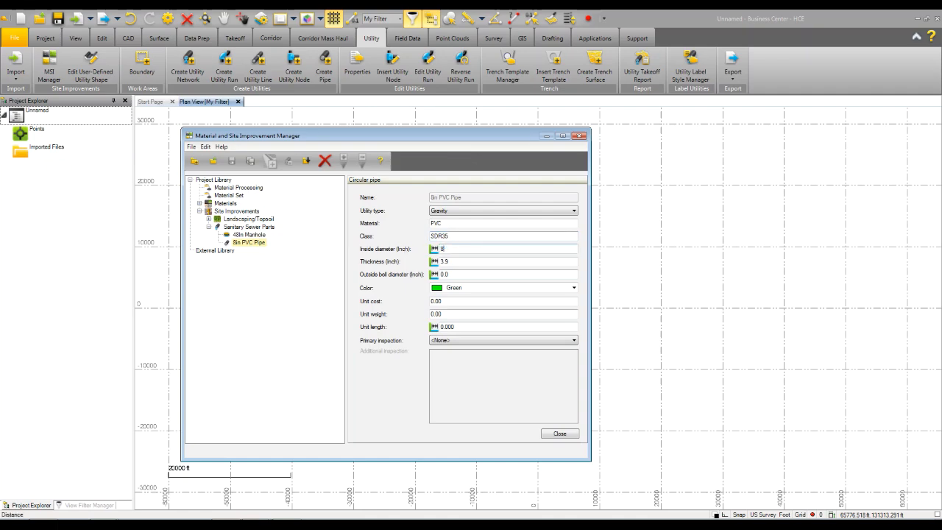
{"action": "left_click", "coordinate": [457, 262]}
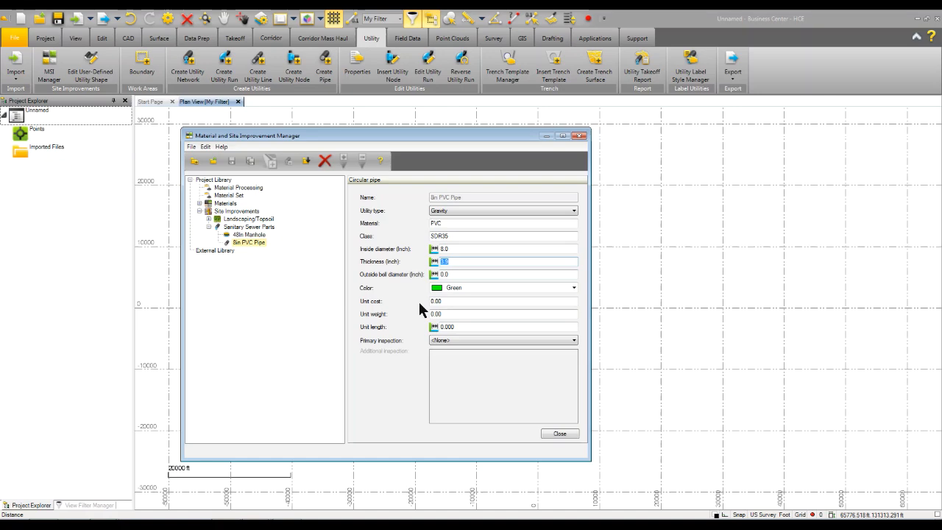
{"action": "type", "text": "24"}
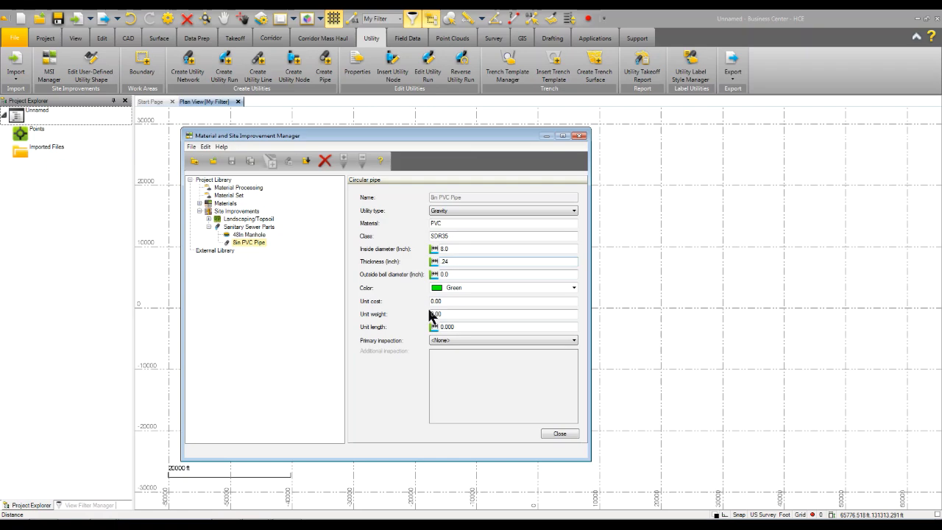
{"action": "left_click", "coordinate": [452, 273]}
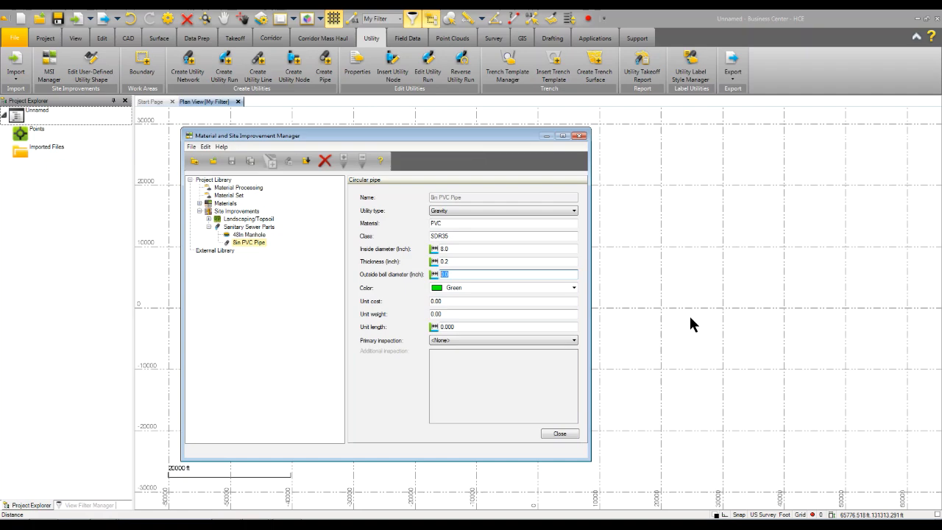
{"action": "type", "text": "9.36"}
Set the pipe's unit weight to 4.24 and its unit length to 1
{"action": "left_click", "coordinate": [458, 301]}
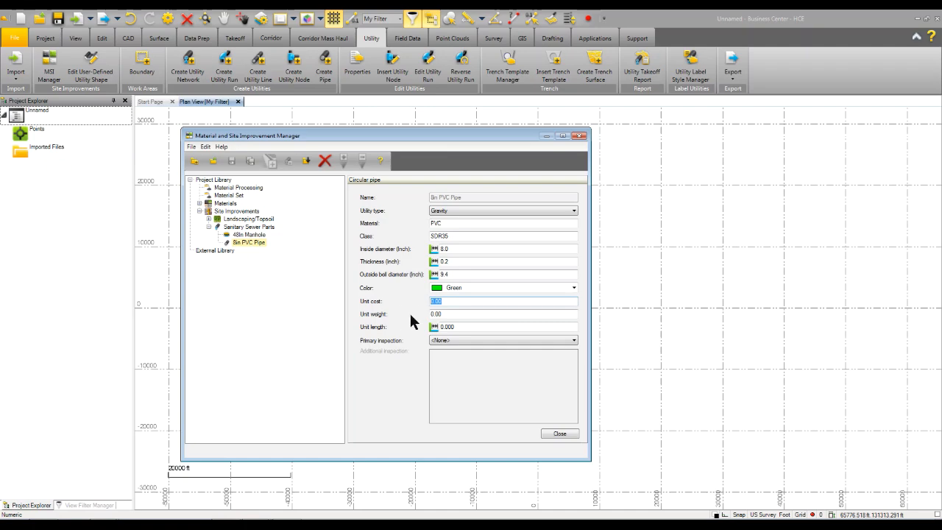
{"action": "left_click", "coordinate": [456, 313]}
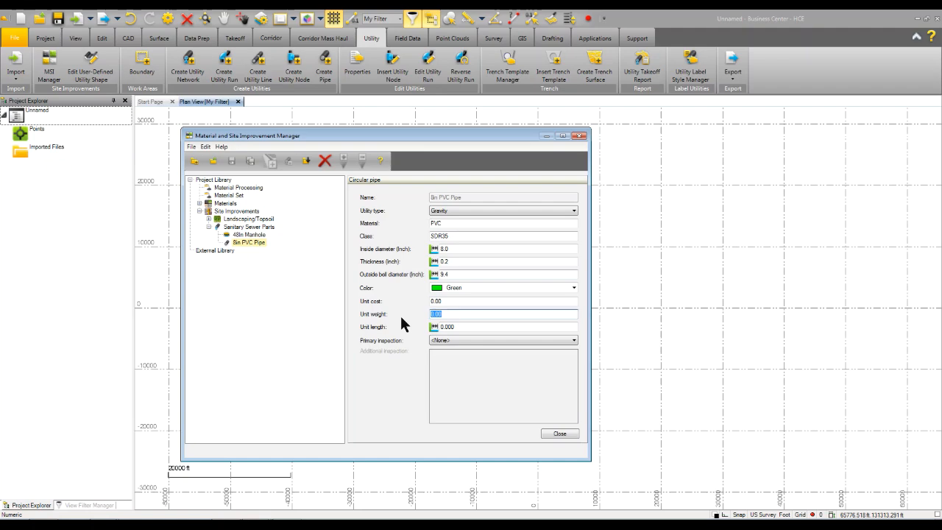
{"action": "type", "text": "4.24"}
{"action": "left_click", "coordinate": [458, 328]}
{"action": "type", "text": "1"}
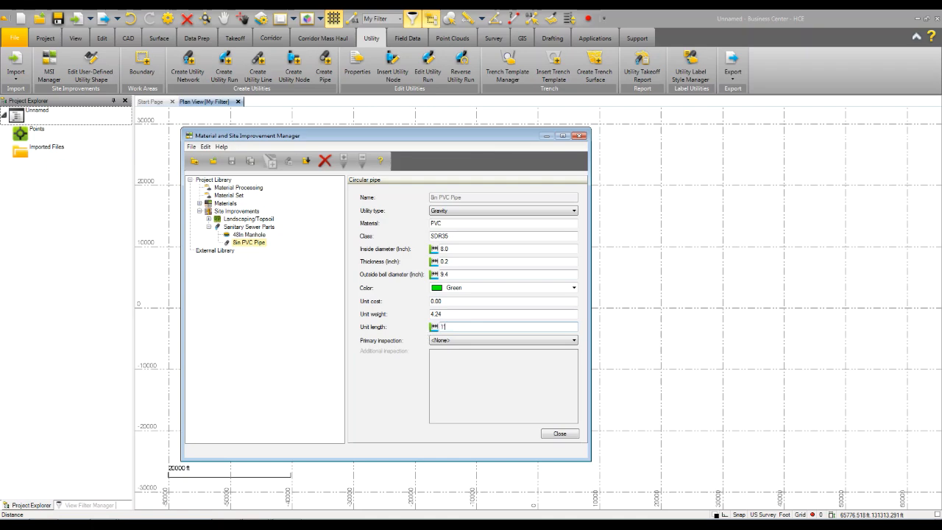
{"action": "key", "text": "Tab"}
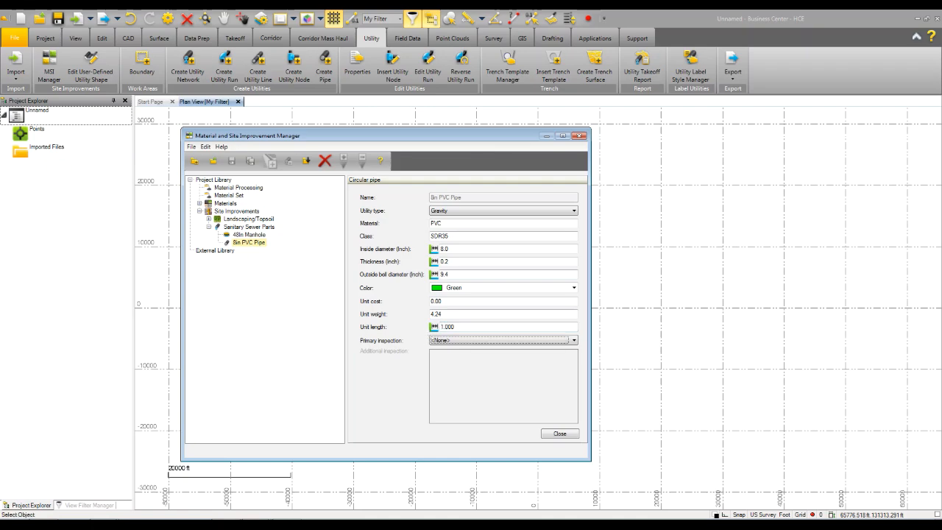
Try to open the inspection criteria manager from the pipe's primary inspection setting
{"action": "left_click", "coordinate": [455, 340]}
{"action": "left_click", "coordinate": [449, 356]}
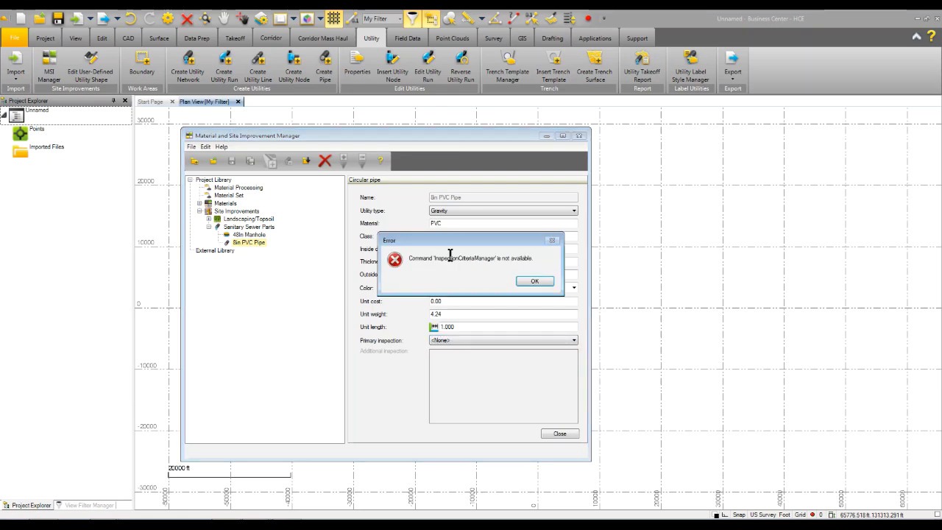
{"action": "left_click", "coordinate": [523, 283]}
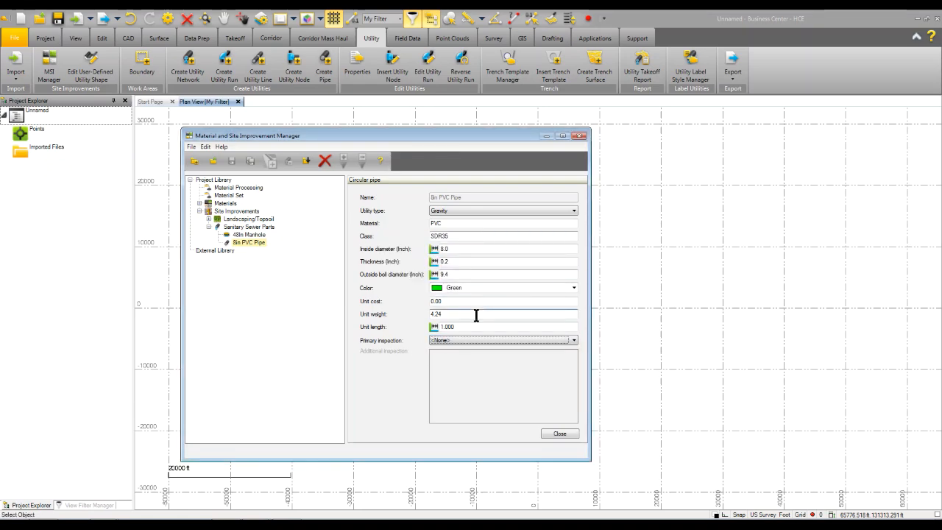
Set the pipe's unit cost to 25, keeping its unit length at 1.000
{"action": "left_click", "coordinate": [446, 302]}
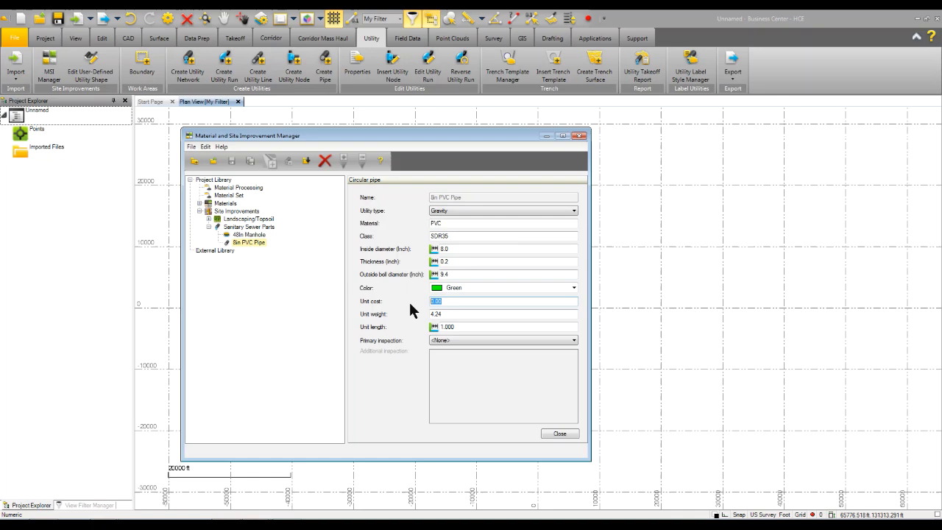
{"action": "type", "text": "25"}
{"action": "left_click", "coordinate": [469, 326]}
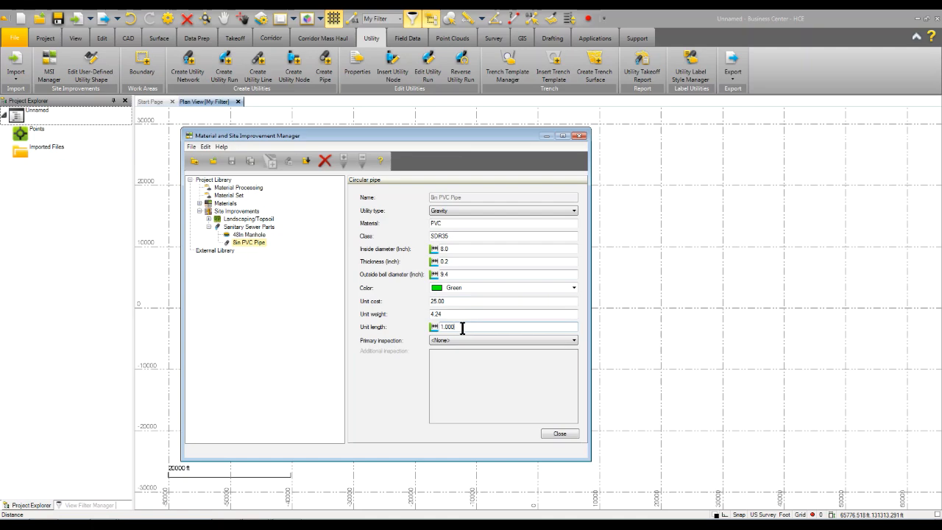
{"action": "left_click", "coordinate": [251, 242]}
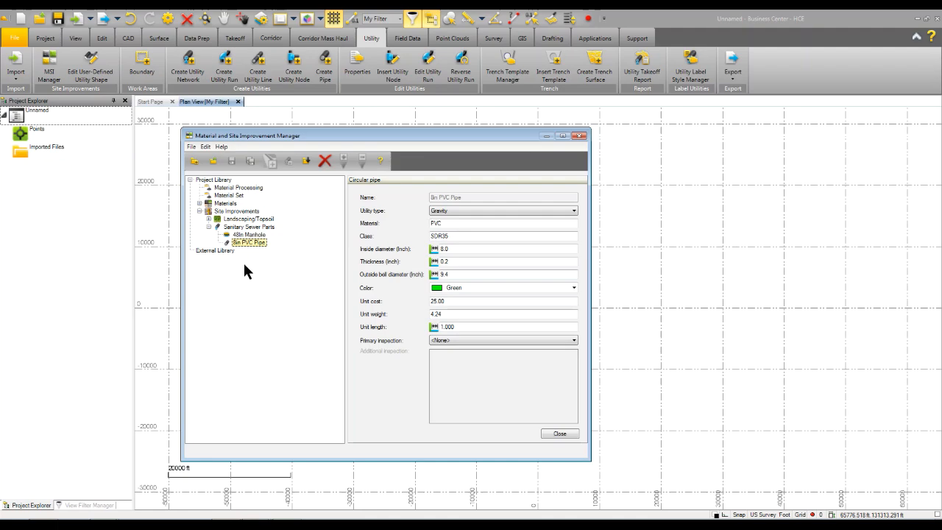
Collapse the Sanitary Sewer Parts category and add a utility category named "Water Service" under Site Improvements
{"action": "left_click", "coordinate": [208, 226]}
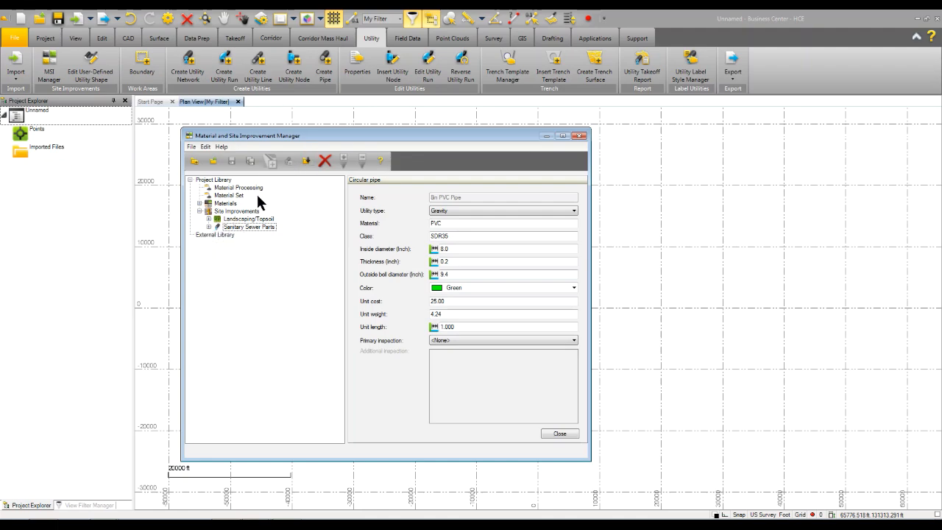
{"action": "left_click", "coordinate": [237, 211]}
{"action": "left_click", "coordinate": [288, 160]}
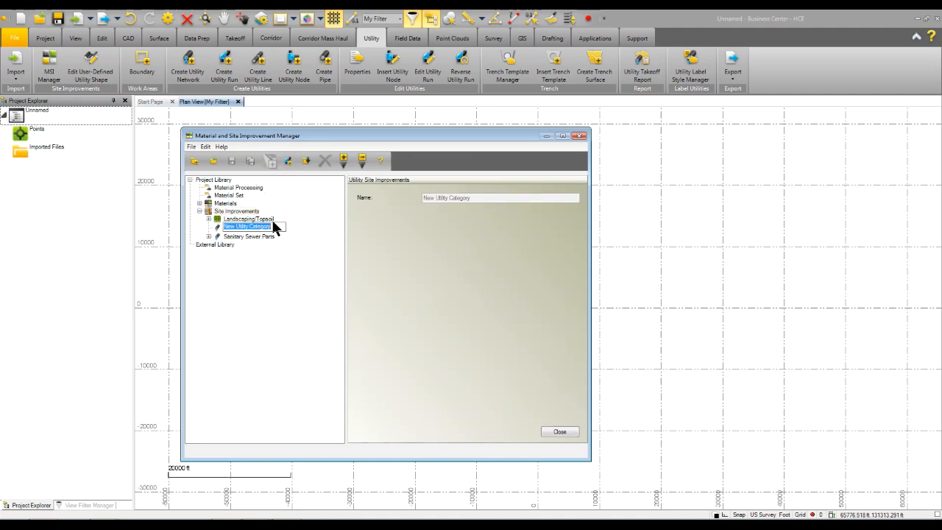
{"action": "type", "text": "Water"}
{"action": "type", "text": "Service"}
{"action": "key", "text": "Return"}
Add a fitting object named "FHYD" to the Water Service category
{"action": "right_click", "coordinate": [222, 235]}
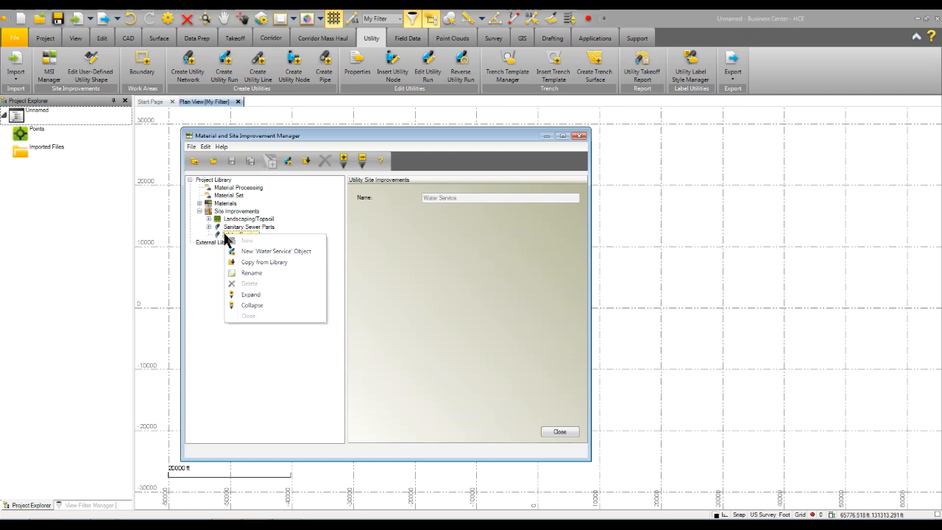
{"action": "left_click", "coordinate": [241, 251]}
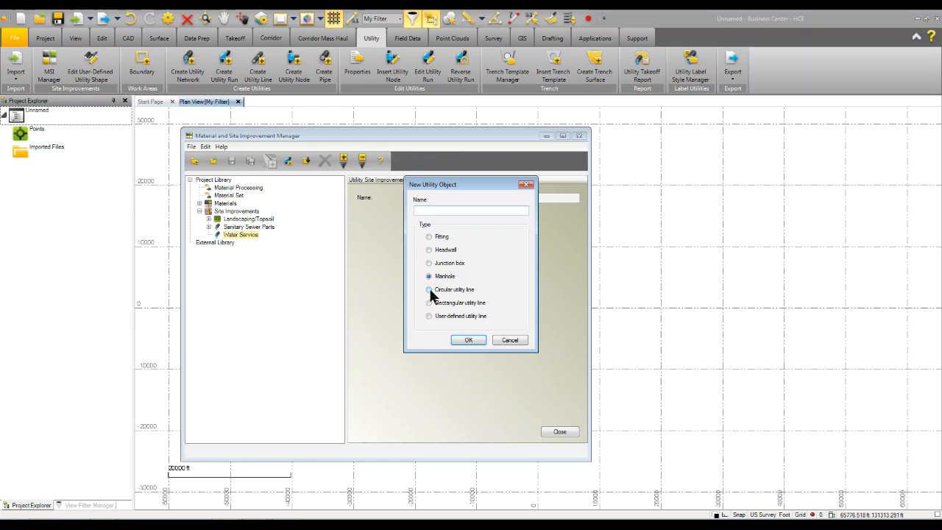
{"action": "left_click", "coordinate": [431, 237]}
{"action": "left_click", "coordinate": [438, 211]}
{"action": "type", "text": "FHYD"}
{"action": "left_click", "coordinate": [467, 340]}
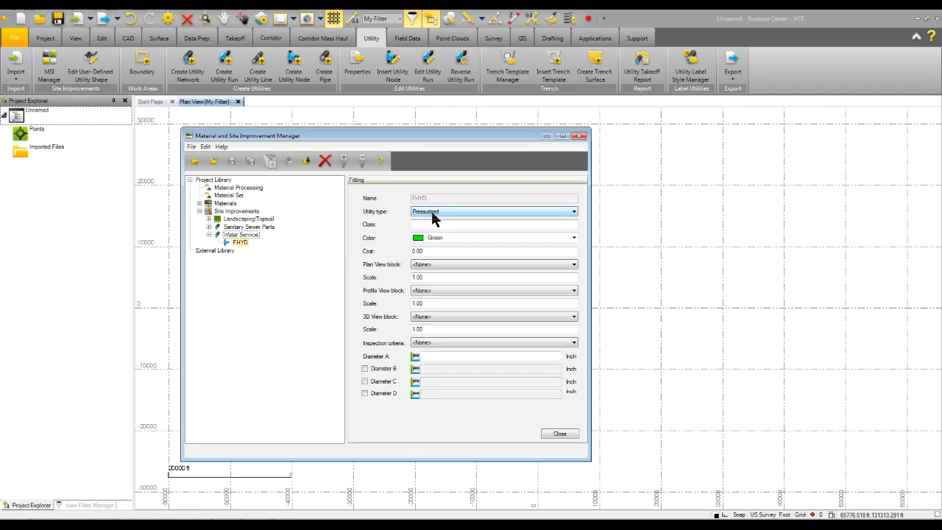
Keep the FHYD fitting's utility type as Pressurized and set its color to Blue
{"action": "left_click", "coordinate": [433, 213]}
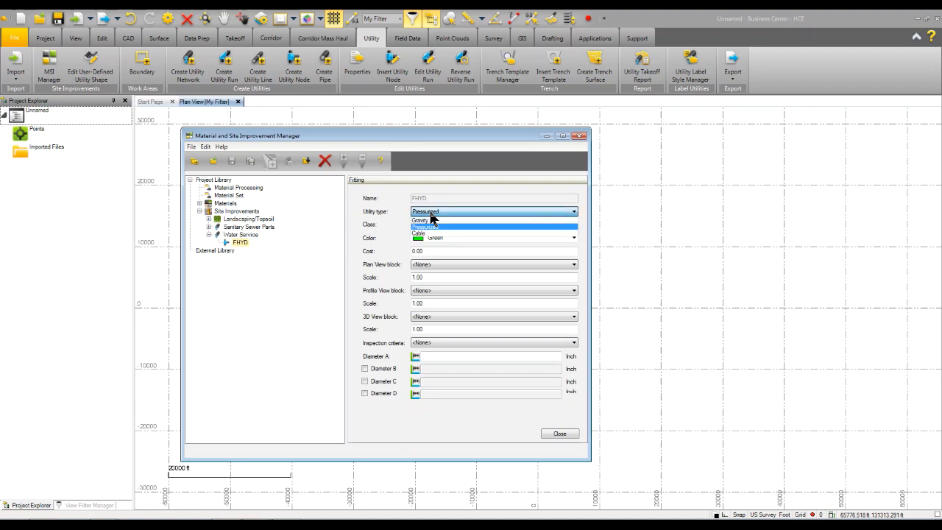
{"action": "left_click", "coordinate": [434, 224]}
{"action": "left_click", "coordinate": [434, 226]}
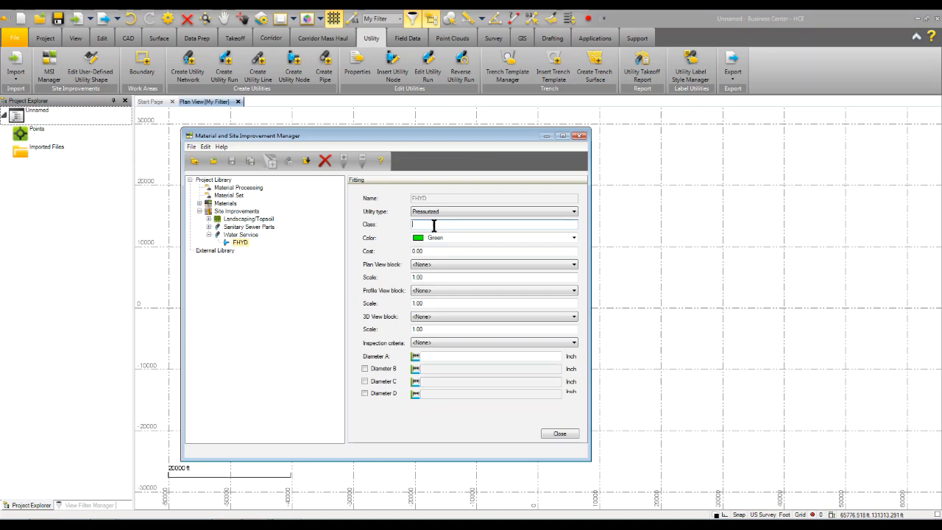
{"action": "left_click", "coordinate": [433, 239]}
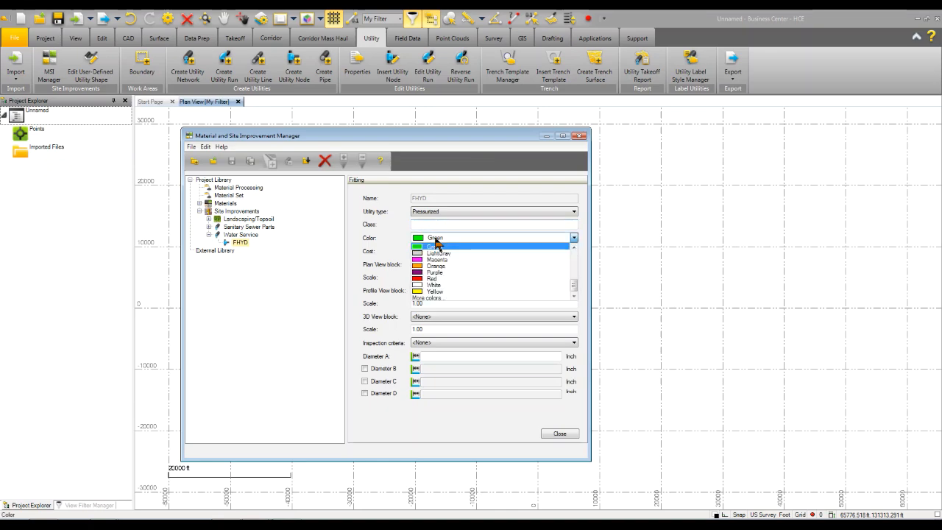
{"action": "scroll", "coordinate": [440, 283], "scroll_direction": "up", "scroll_amount": 3}
{"action": "scroll", "coordinate": [436, 290], "scroll_direction": "down", "scroll_amount": 1}
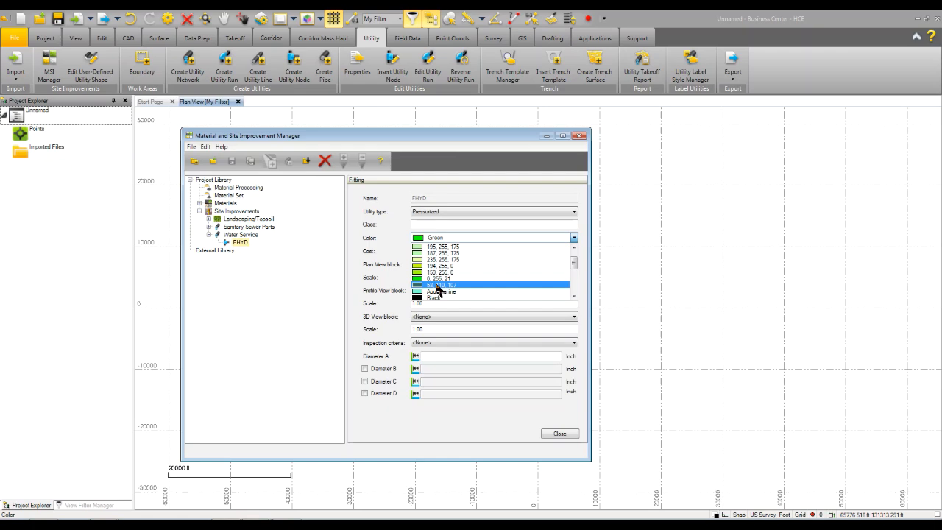
{"action": "scroll", "coordinate": [436, 291], "scroll_direction": "up", "scroll_amount": 1}
{"action": "scroll", "coordinate": [437, 290], "scroll_direction": "down", "scroll_amount": 1}
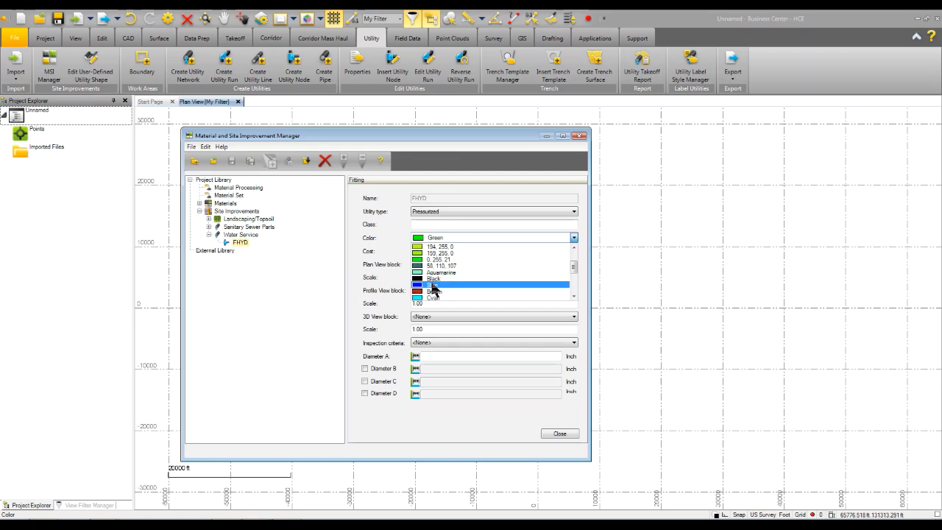
{"action": "left_click", "coordinate": [436, 289]}
Review the FHYD fitting's cost and plan view block options, and display the Landscaping/Topsoil category
{"action": "left_click", "coordinate": [434, 251]}
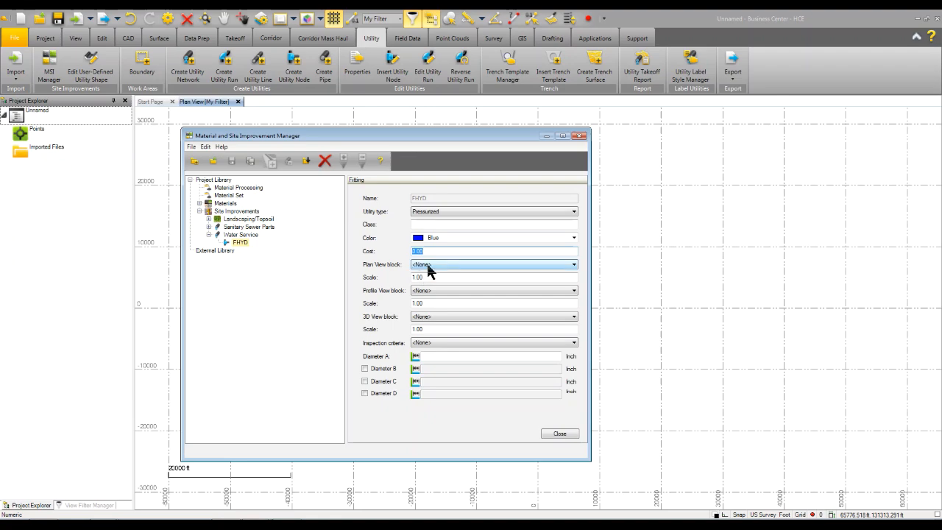
{"action": "left_click", "coordinate": [419, 266]}
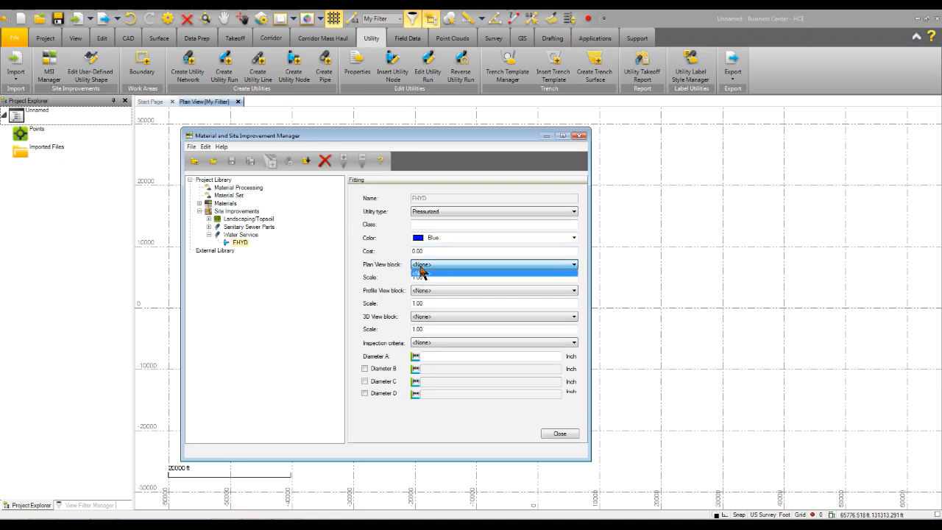
{"action": "left_click", "coordinate": [398, 278]}
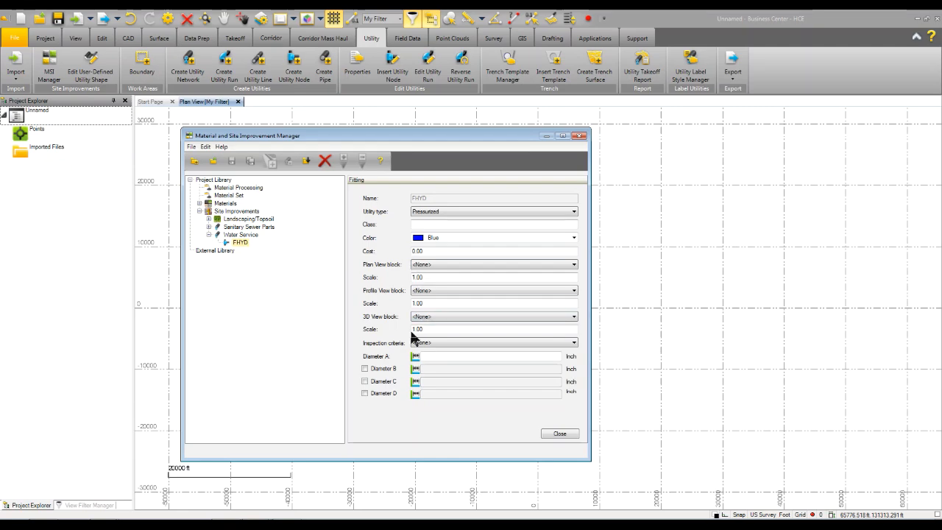
{"action": "left_click", "coordinate": [227, 219]}
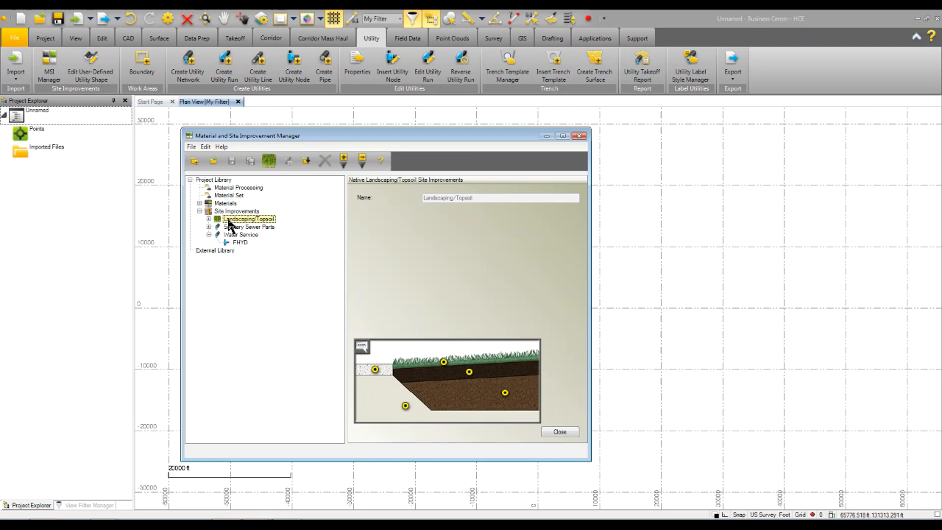
{"action": "left_click", "coordinate": [228, 226]}
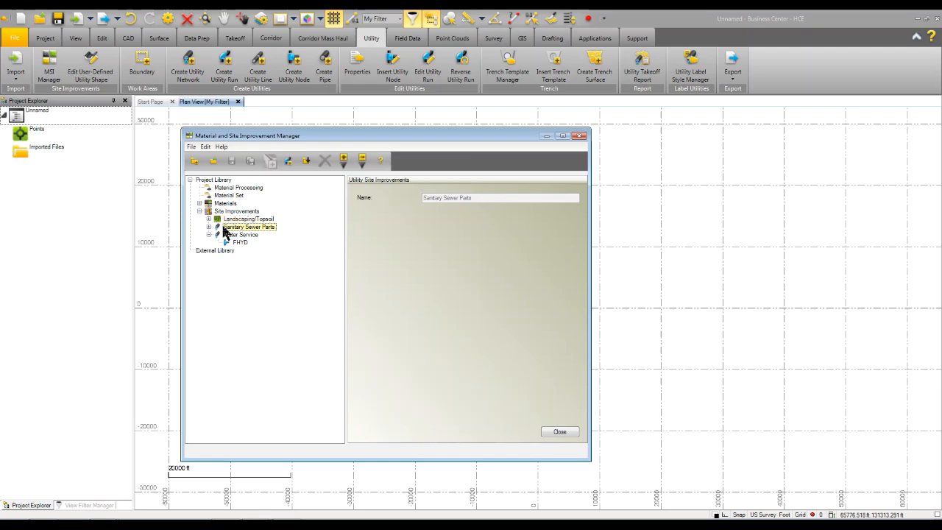
{"action": "left_click", "coordinate": [288, 160]}
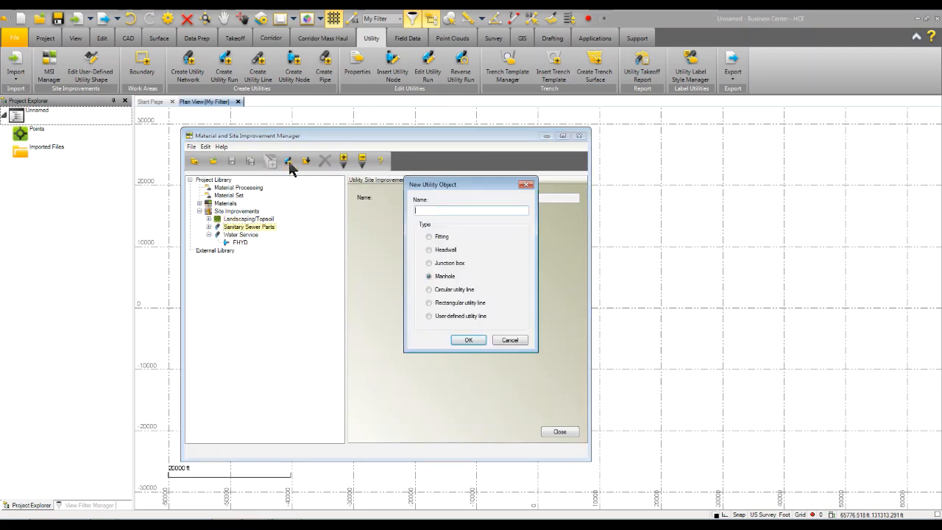
{"action": "left_click", "coordinate": [501, 340]}
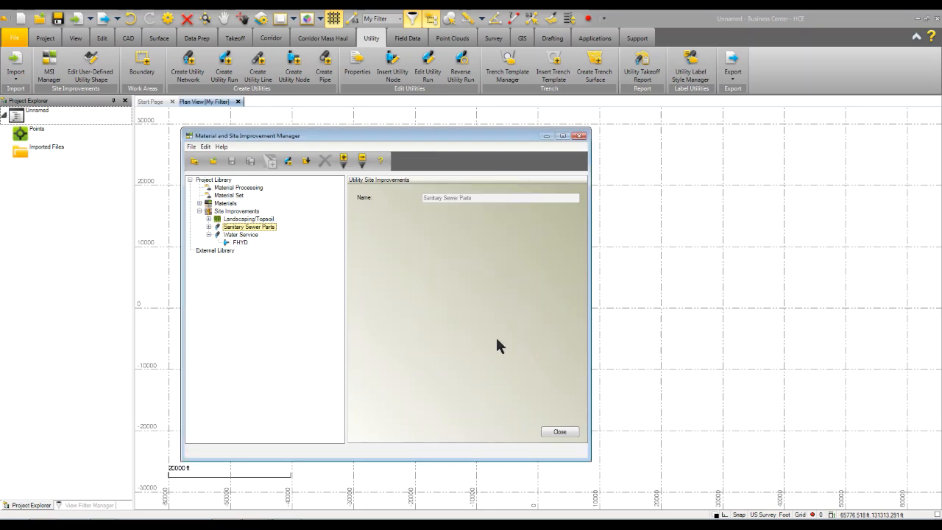
Add a utility category named "Storm Sewer" under Site Improvements
{"action": "left_click", "coordinate": [229, 211]}
{"action": "left_click", "coordinate": [289, 161]}
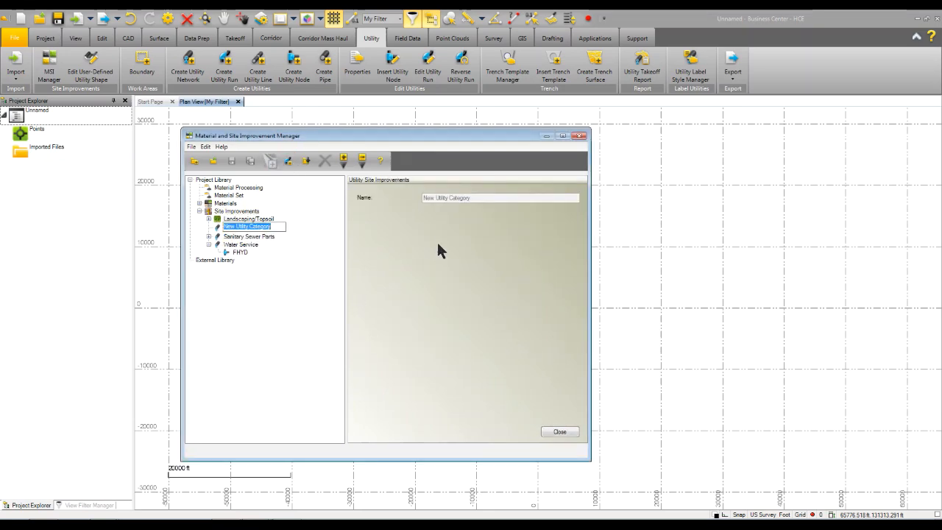
{"action": "type", "text": "Sto"}
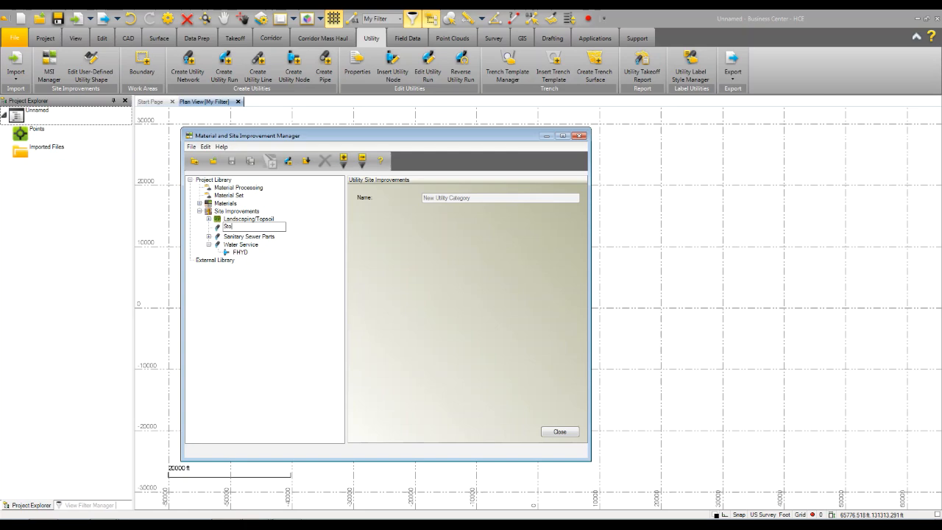
{"action": "type", "text": "rm Sewer"}
{"action": "key", "text": "Return"}
Add a junction box object named "DI 7" to the Storm Sewer category
{"action": "right_click", "coordinate": [235, 235]}
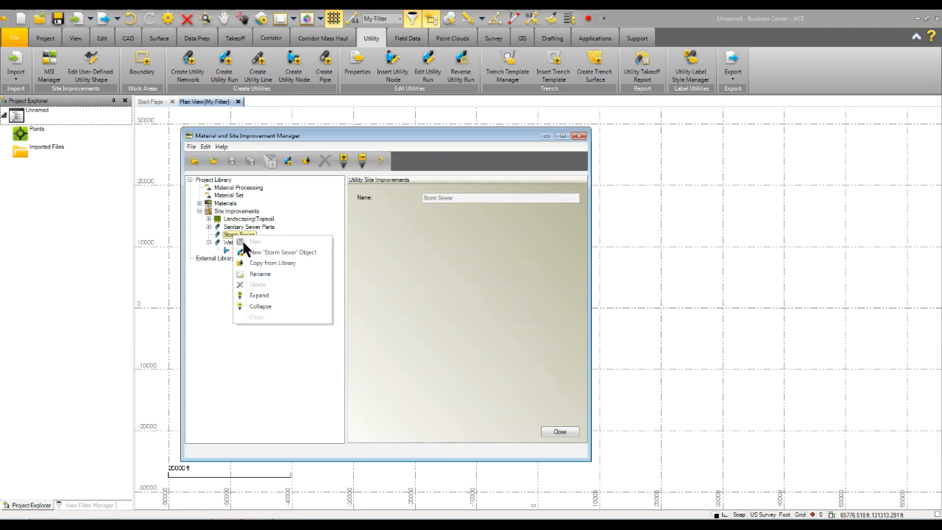
{"action": "left_click", "coordinate": [254, 252]}
{"action": "left_click", "coordinate": [429, 263]}
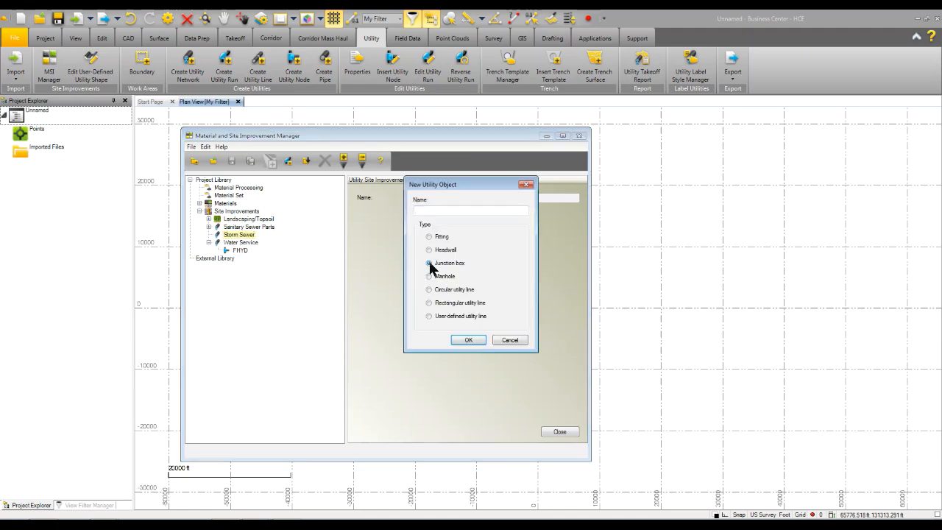
{"action": "left_click", "coordinate": [424, 212]}
{"action": "type", "text": "DI 7"}
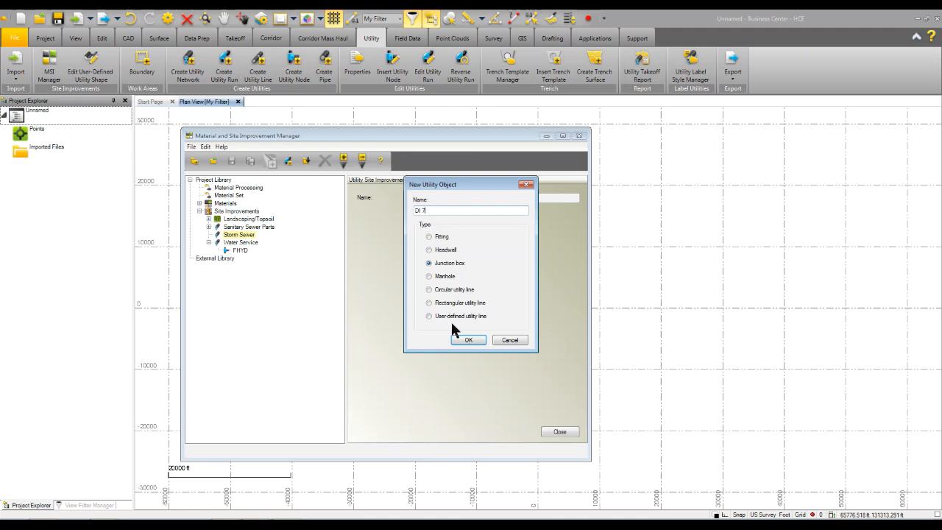
{"action": "left_click", "coordinate": [469, 339]}
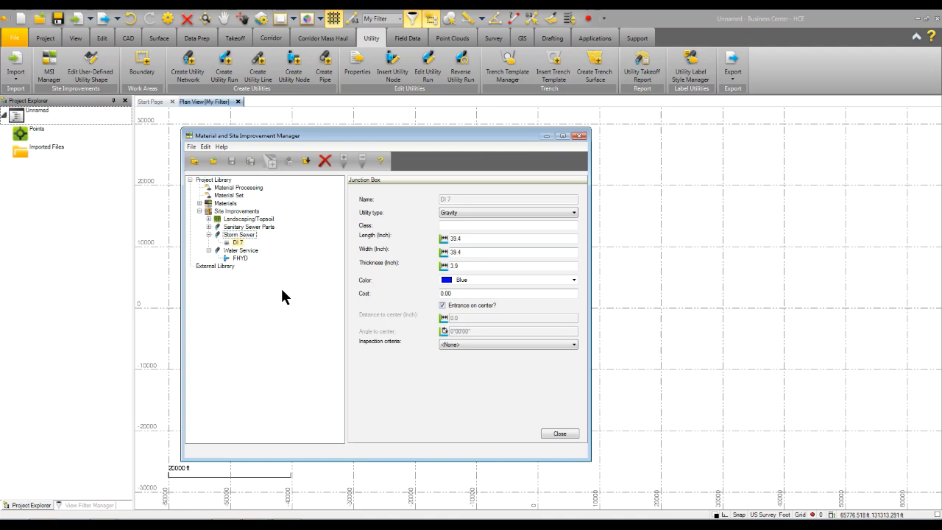
Set the DI 7 junction box's class to Class III, length to 48, width to 18 and thickness to 5 inches
{"action": "left_click", "coordinate": [459, 227]}
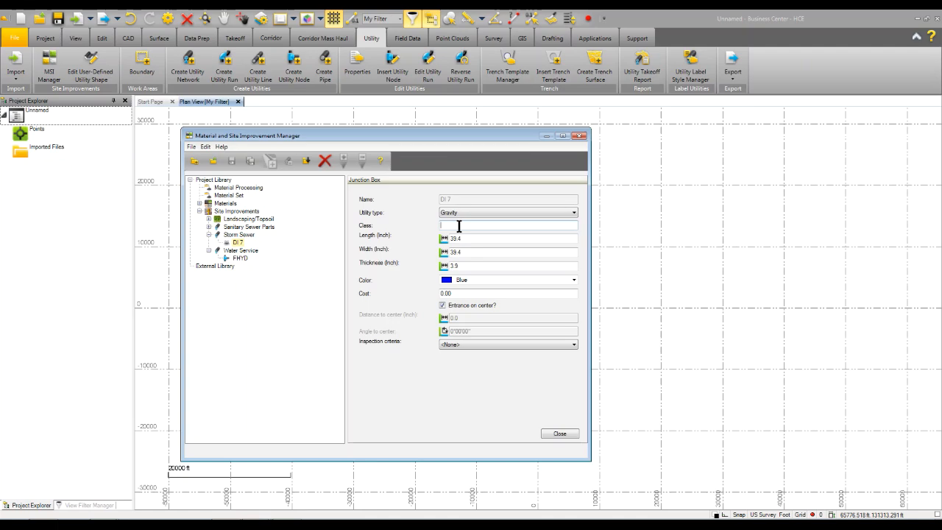
{"action": "type", "text": "Class III"}
{"action": "key", "text": "Tab"}
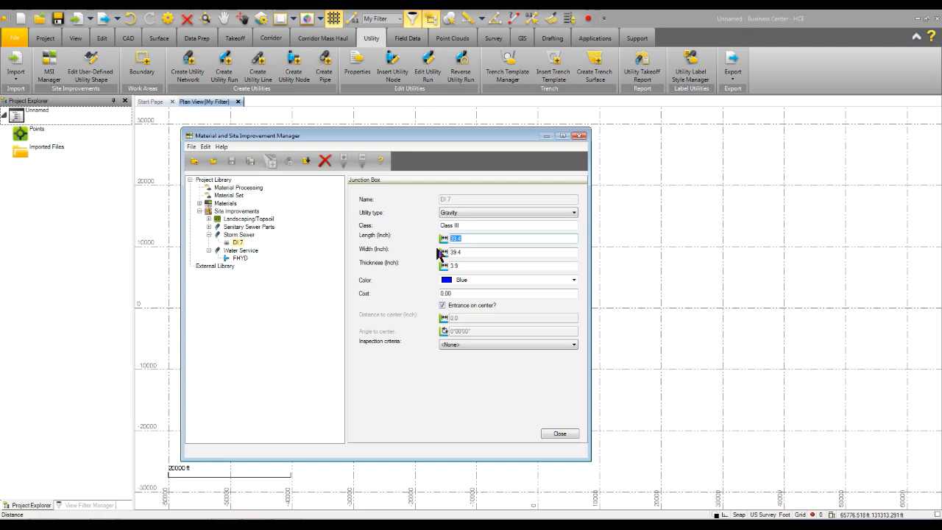
{"action": "type", "text": "48"}
{"action": "key", "text": "Tab"}
{"action": "type", "text": "18"}
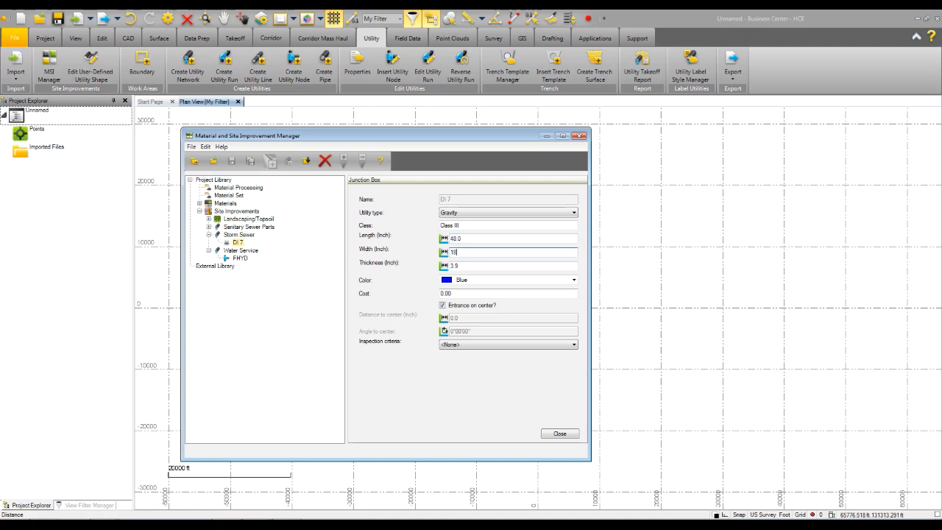
{"action": "key", "text": "Tab"}
{"action": "type", "text": "5"}
{"action": "key", "text": "Tab"}
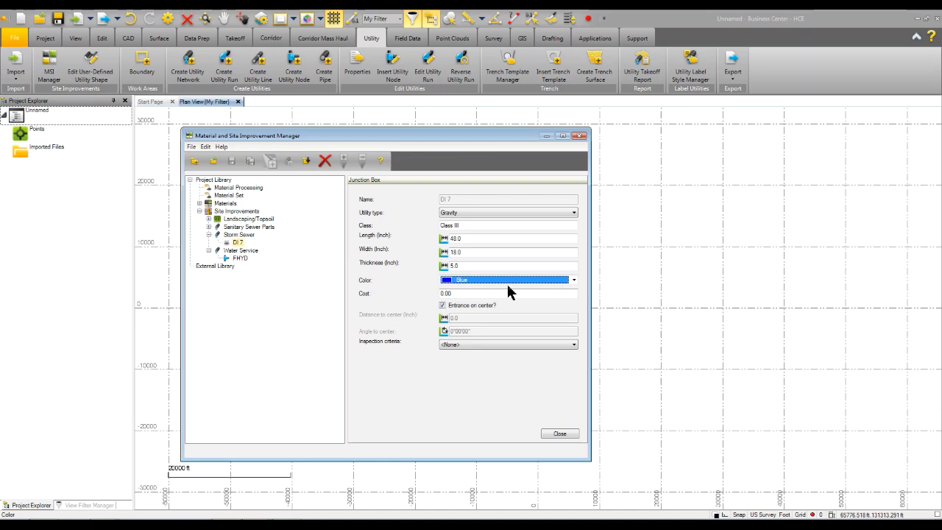
Set the DI 7 junction box's color to Cyan
{"action": "left_click", "coordinate": [574, 280]}
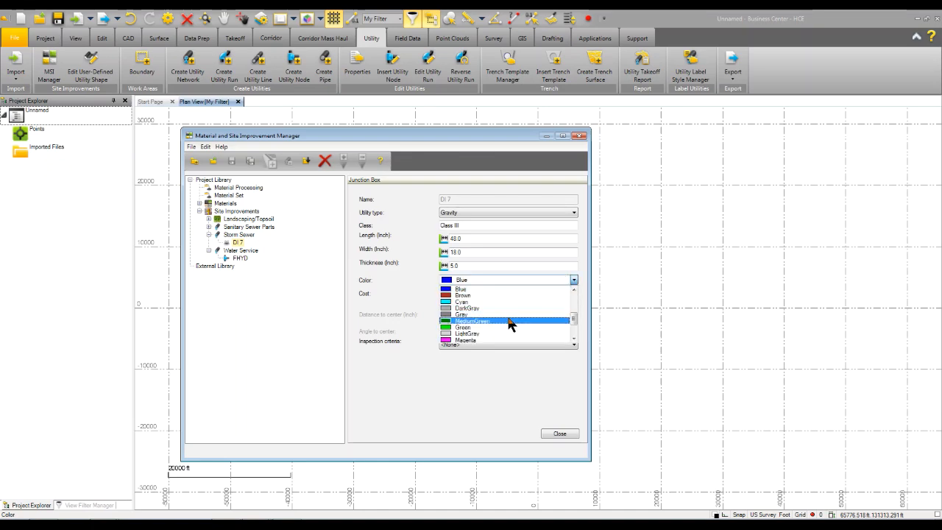
{"action": "left_click", "coordinate": [463, 303]}
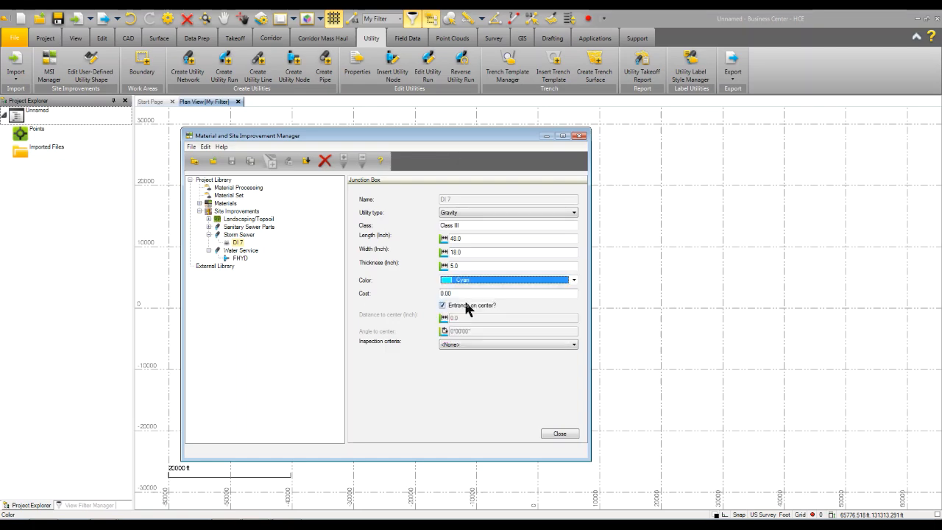
{"action": "left_click", "coordinate": [462, 293]}
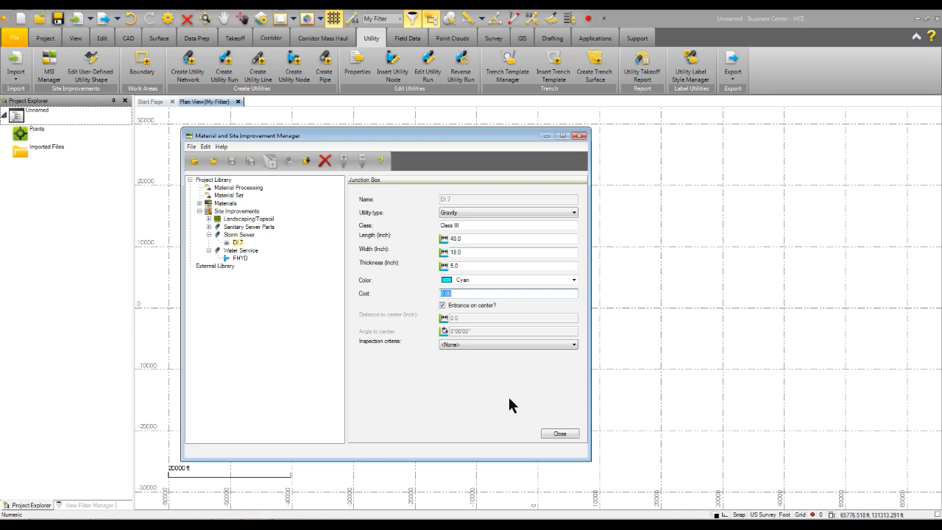
{"action": "left_click", "coordinate": [273, 279]}
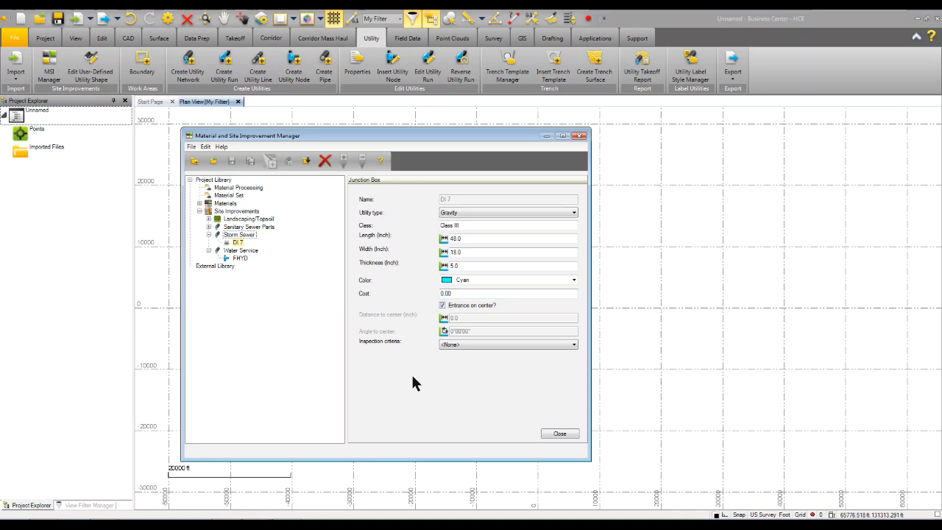
Expand Sanitary Sewer Parts and add a circular utility line named "15in RCP Class III" to the Storm Sewer category
{"action": "left_click", "coordinate": [208, 226]}
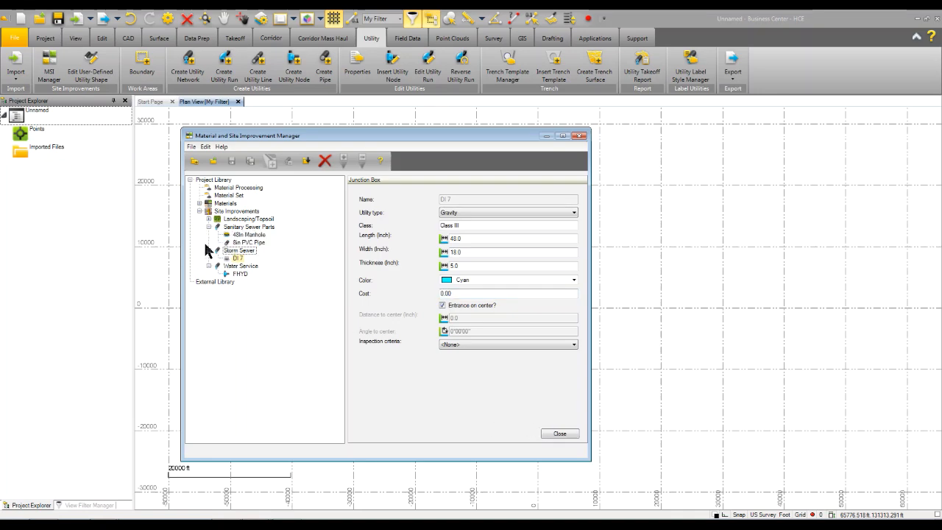
{"action": "right_click", "coordinate": [248, 252]}
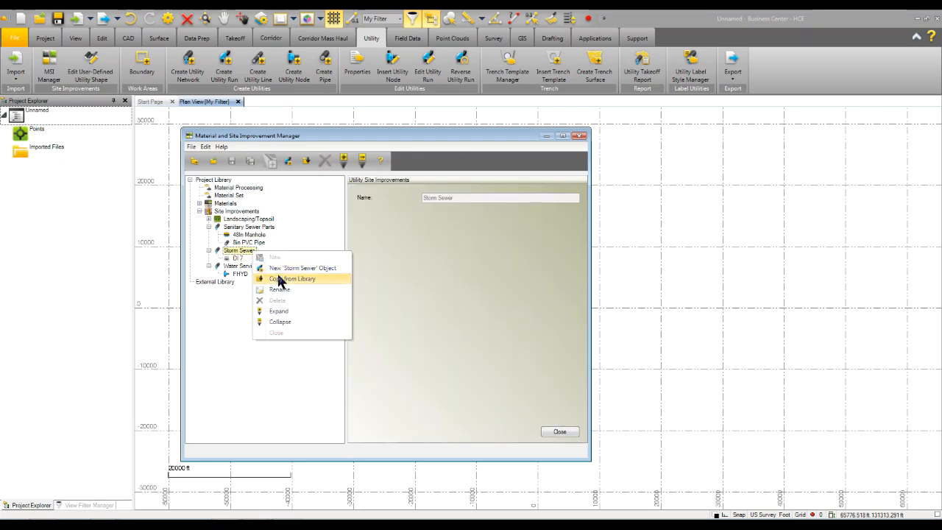
{"action": "left_click", "coordinate": [287, 268]}
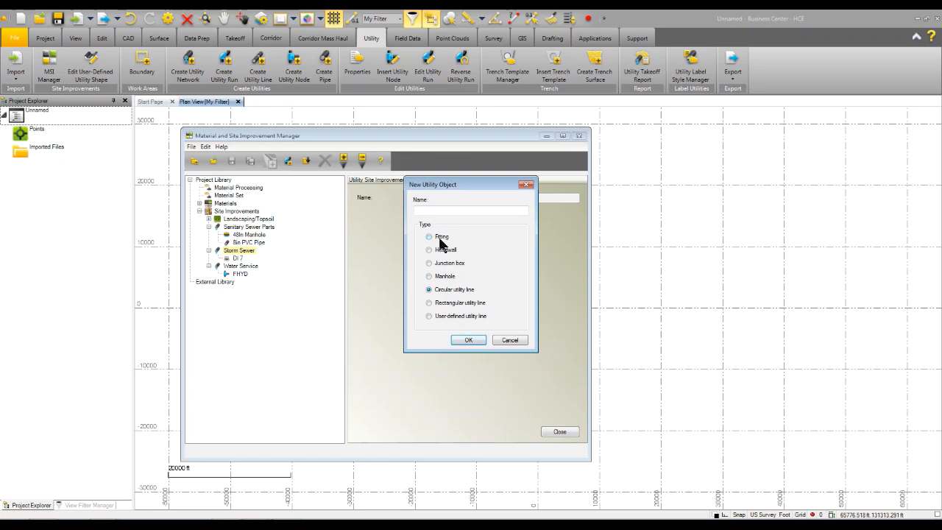
{"action": "left_click", "coordinate": [429, 212]}
{"action": "type", "text": "15"}
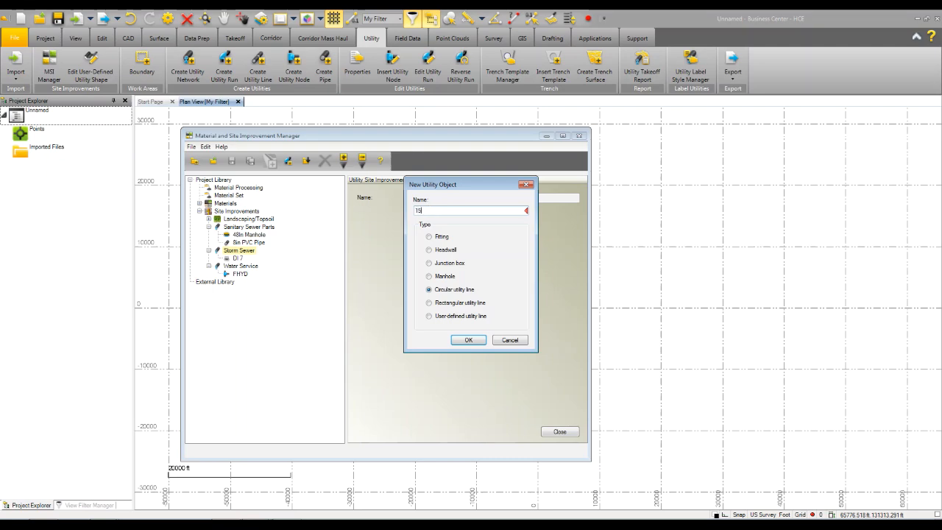
{"action": "type", "text": "in RCP Class III"}
{"action": "left_click", "coordinate": [468, 339]}
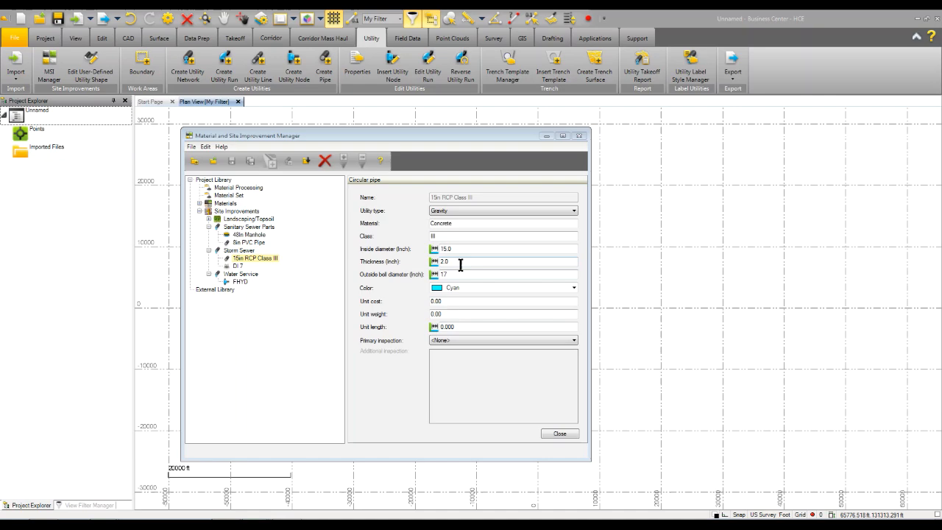
Set the 15in RCP Class III pipe's thickness to 2.25 inches and its outside bell diameter to 20.5 inches
{"action": "left_click", "coordinate": [454, 250]}
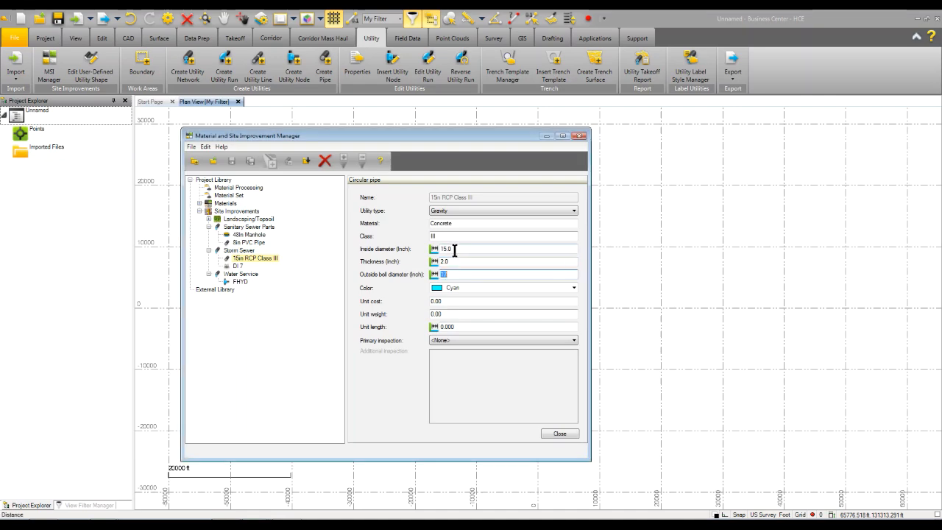
{"action": "left_click_drag", "start_coordinate": [454, 250], "coordinate": [431, 267]}
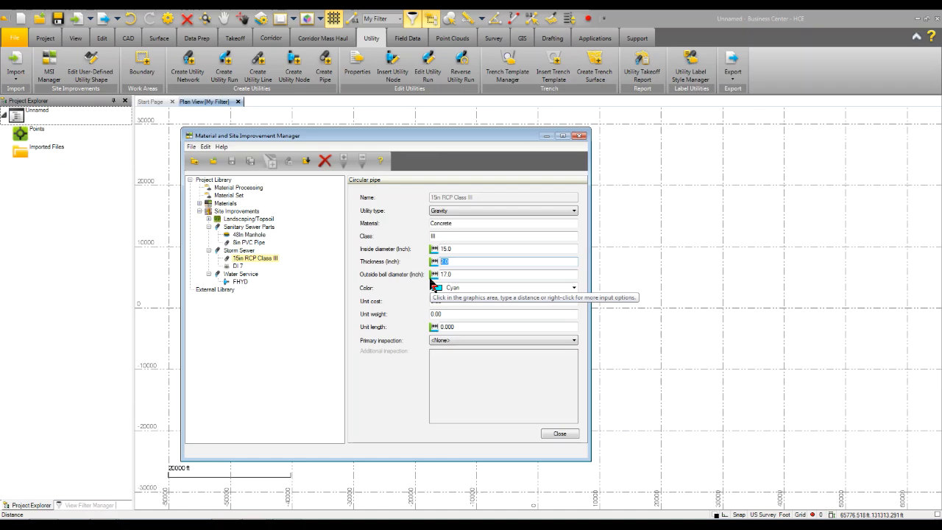
{"action": "type", "text": "2.25"}
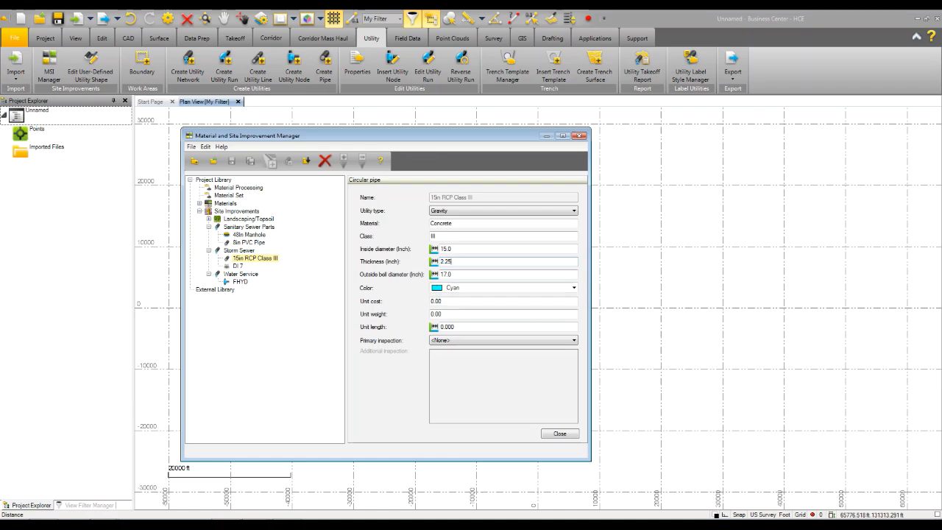
{"action": "left_click", "coordinate": [447, 274]}
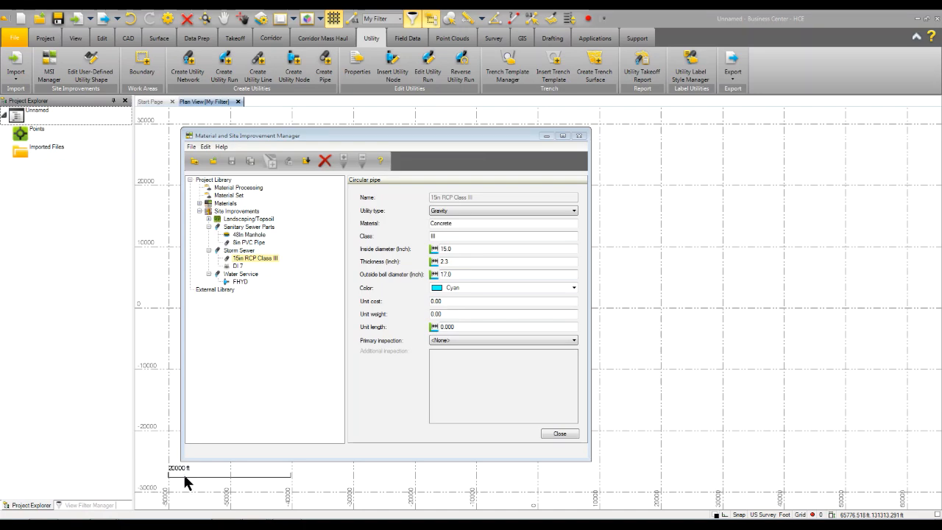
{"action": "left_click", "coordinate": [459, 275]}
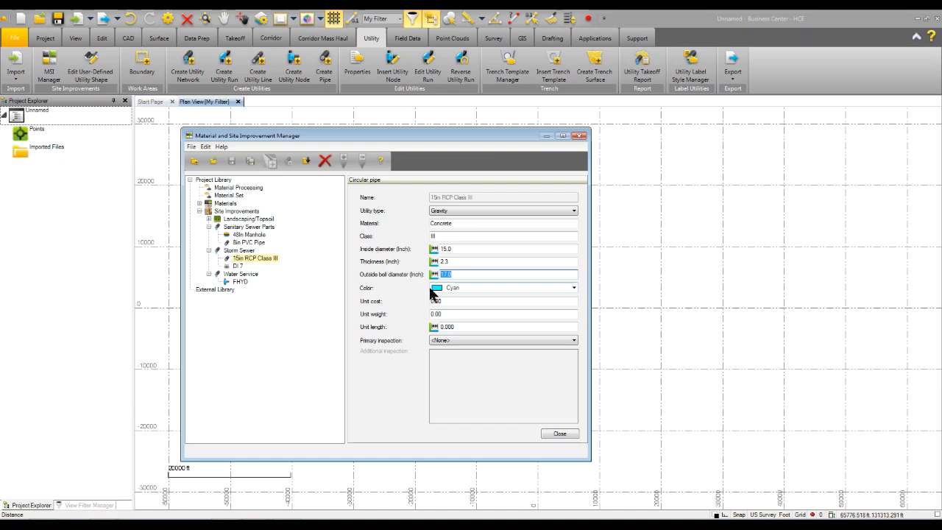
{"action": "type", "text": "20.5"}
Set the 15in RCP Class III pipe's unit weight to 140, unit length to 1 and unit cost to 50
{"action": "left_click", "coordinate": [452, 315]}
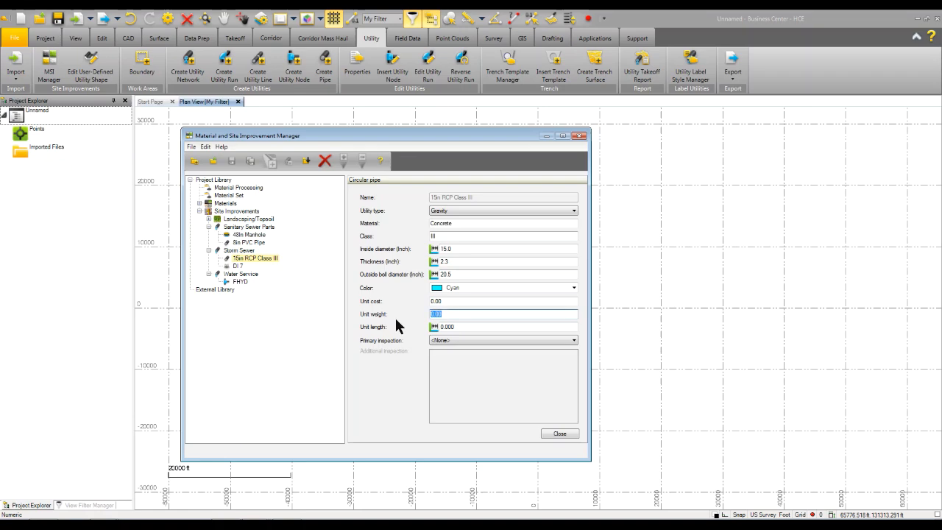
{"action": "type", "text": "140"}
{"action": "left_click", "coordinate": [457, 326]}
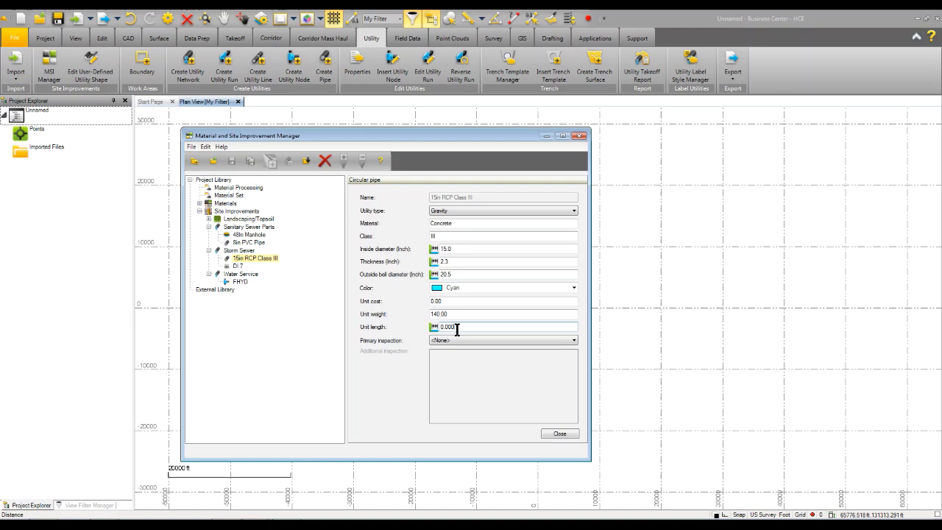
{"action": "type", "text": "1"}
{"action": "left_click", "coordinate": [456, 301]}
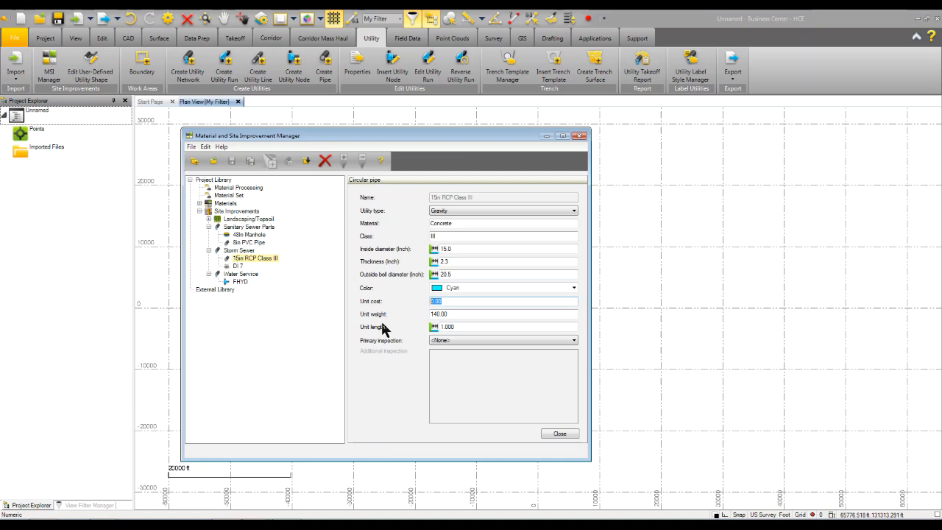
{"action": "type", "text": "50"}
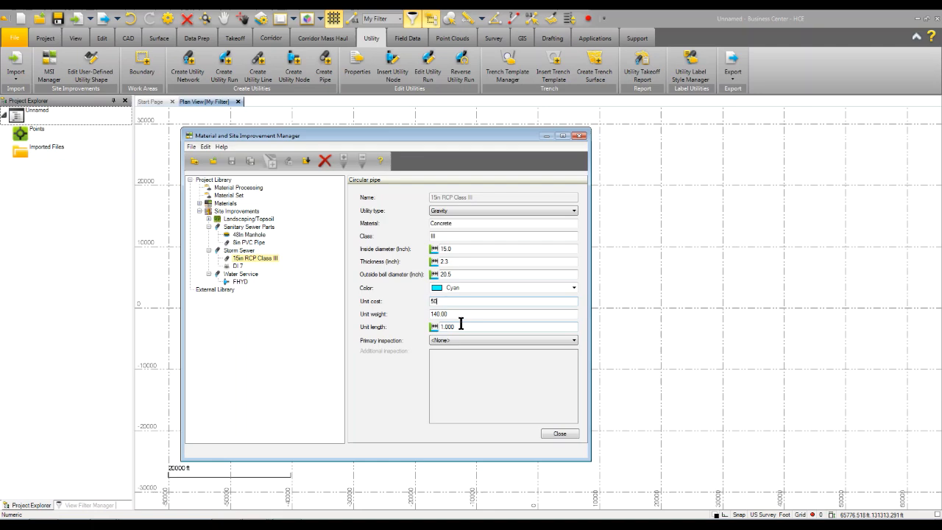